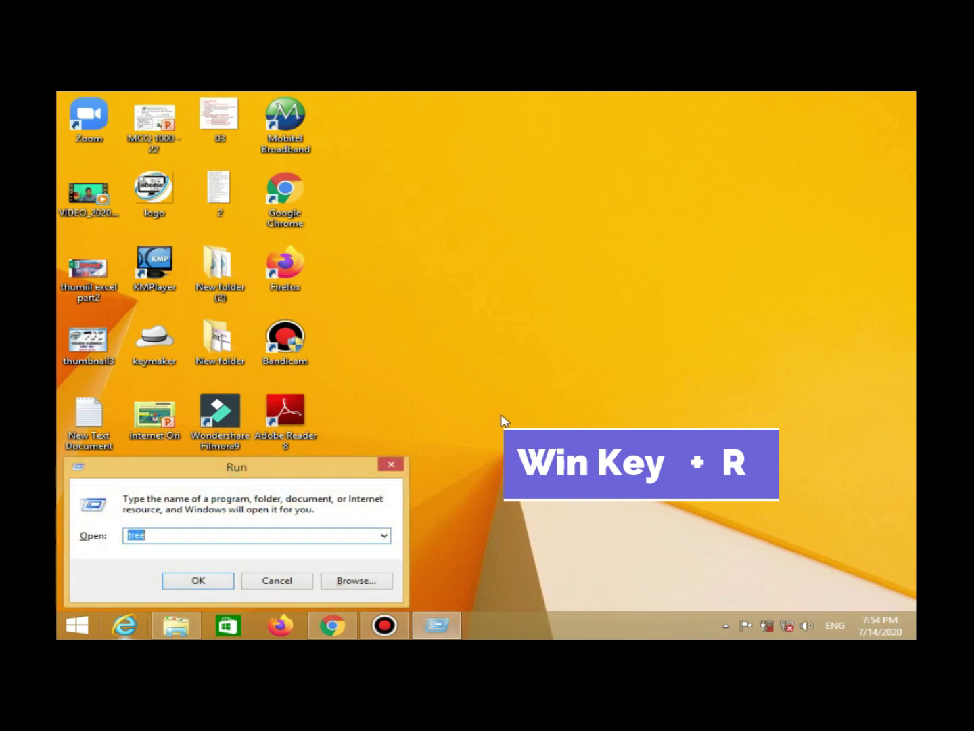
- Launch Disk Cleanup by running the command cleanmgr
left_click_drag(290, 460, 468, 248)
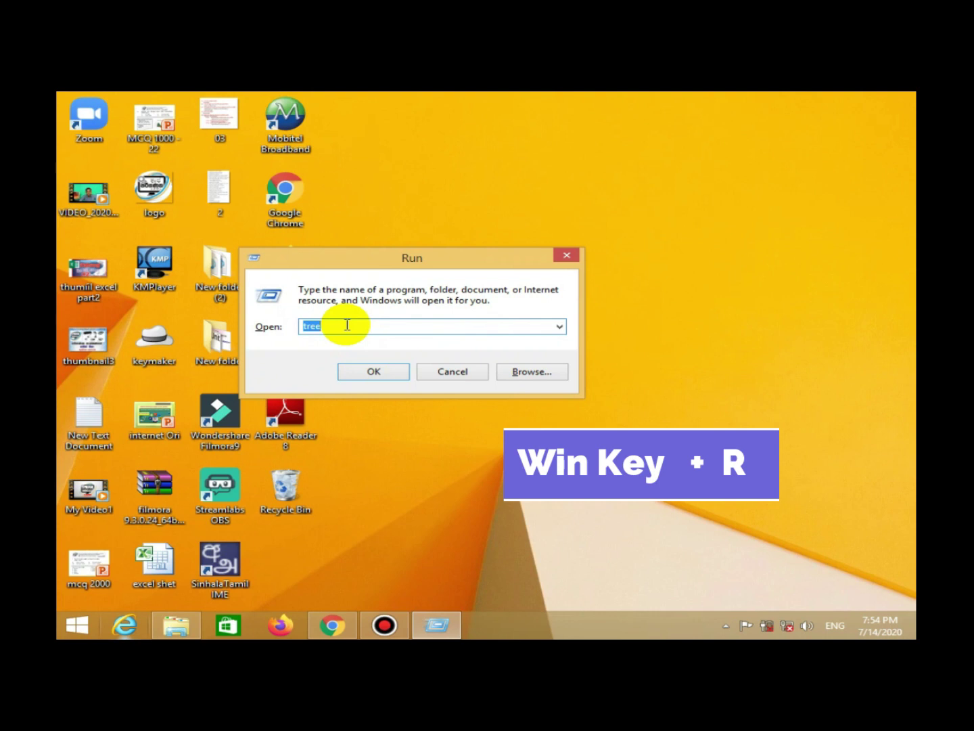
type("c")
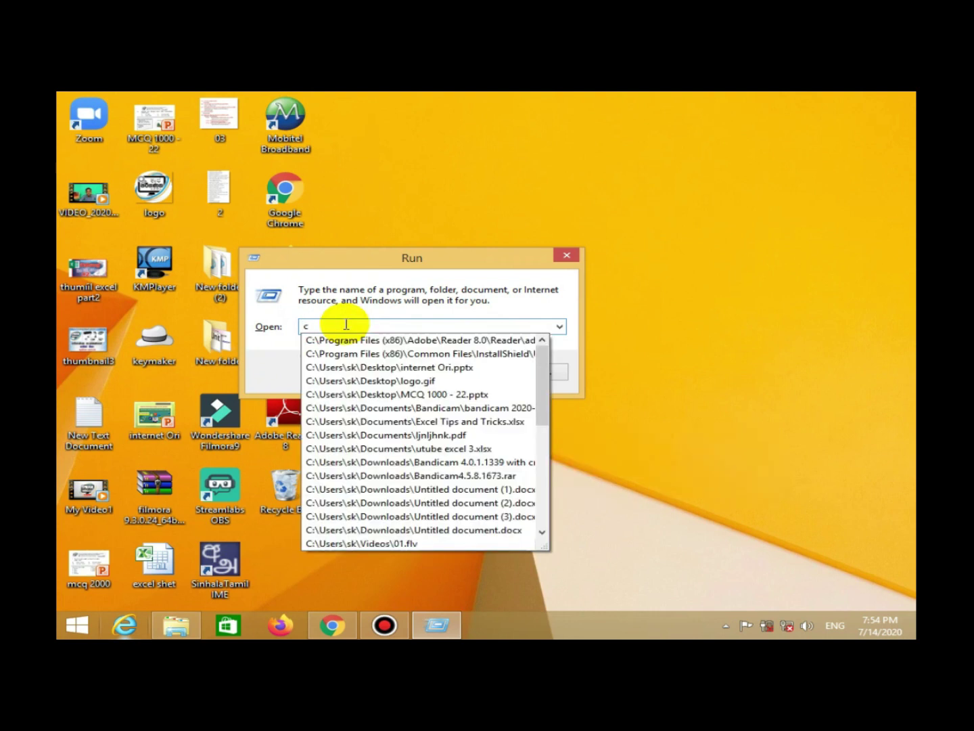
type("lean")
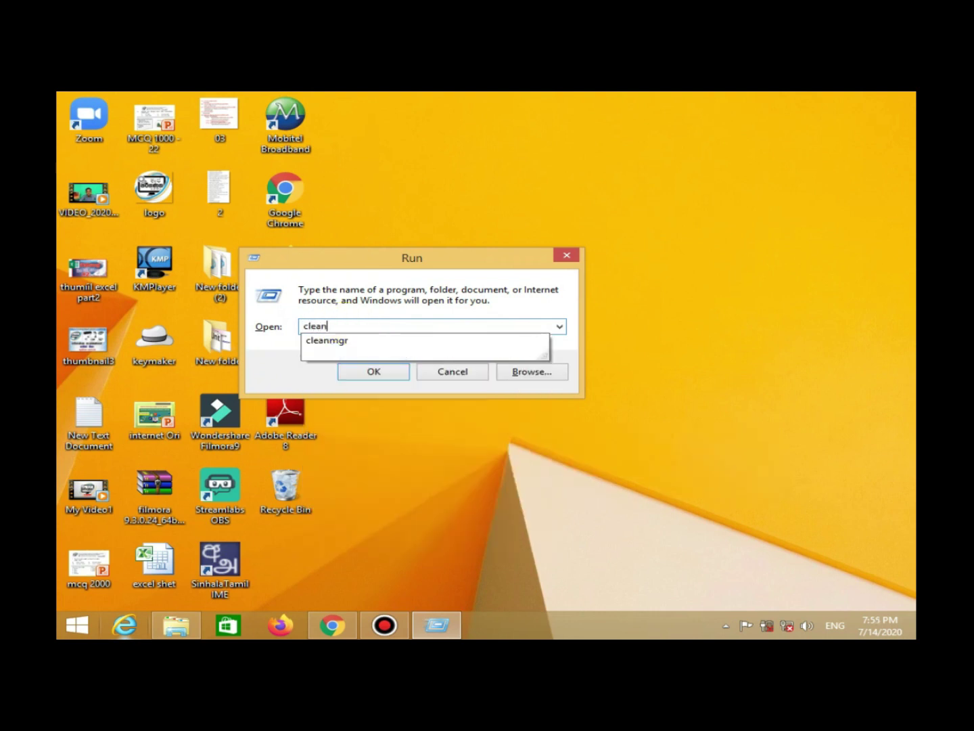
type("mg")
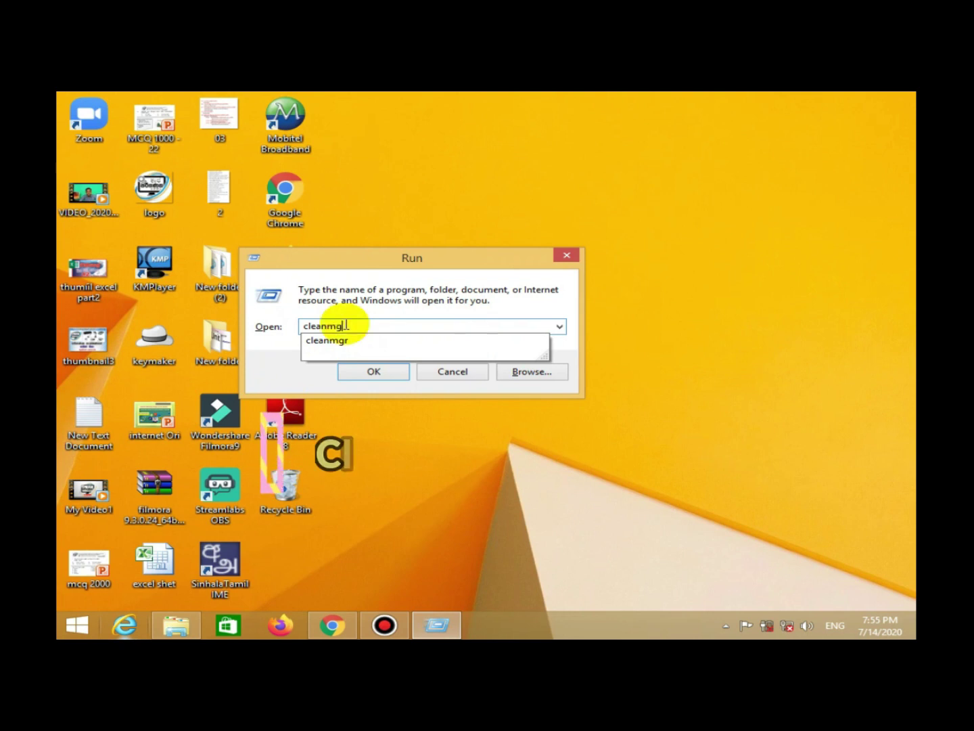
type("r")
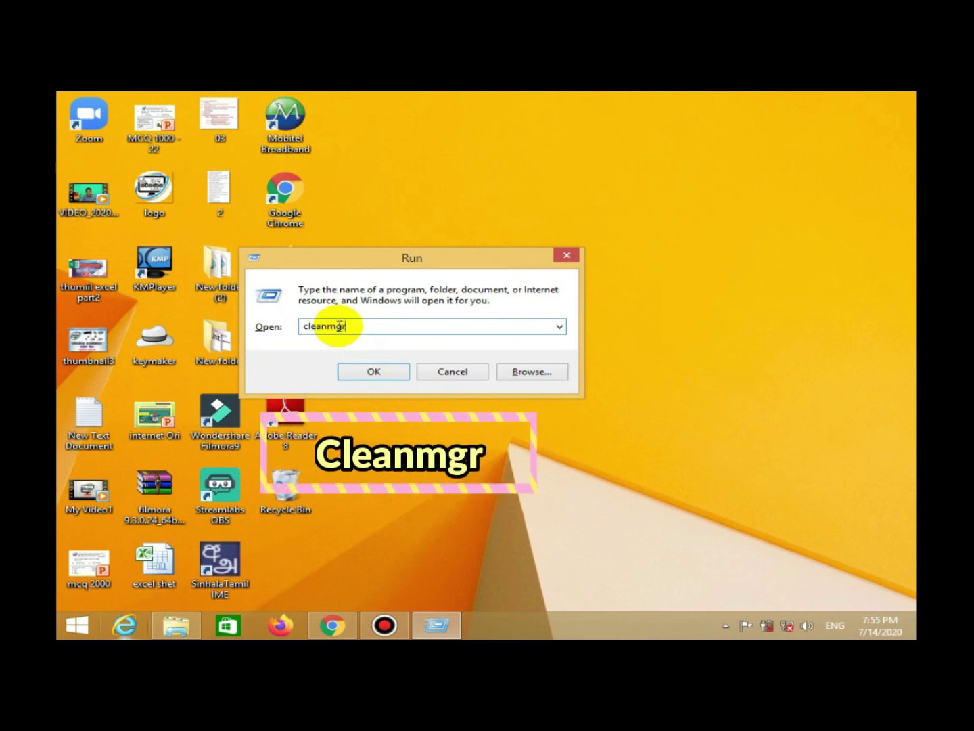
left_click(356, 375)
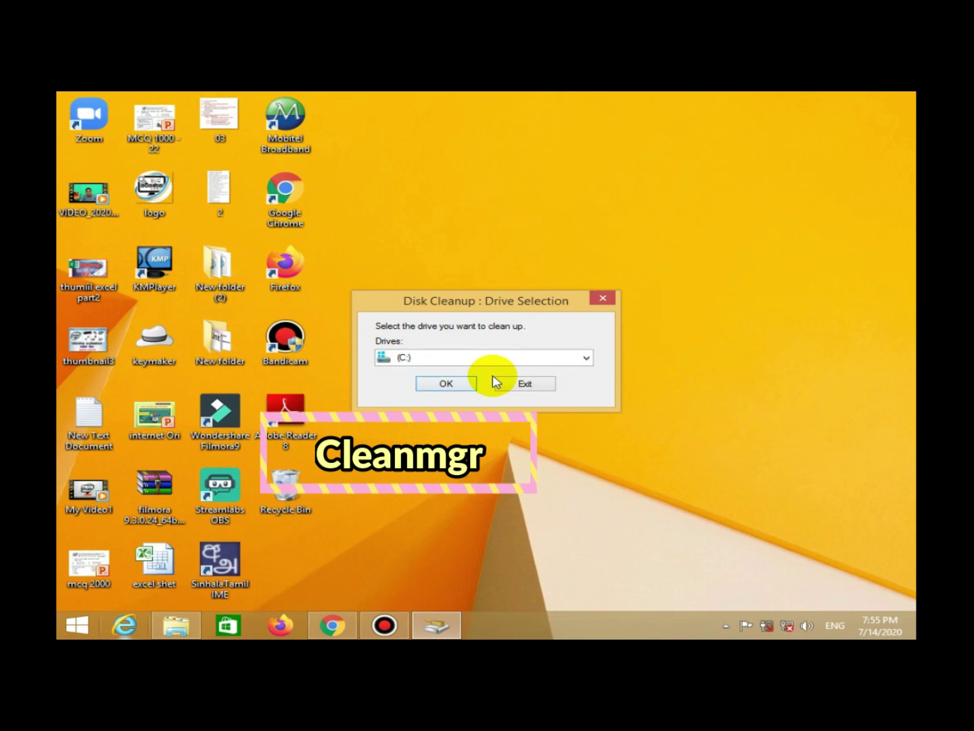
- Choose the C: drive for cleanup and have it scanned for removable files
left_click_drag(484, 302, 458, 265)
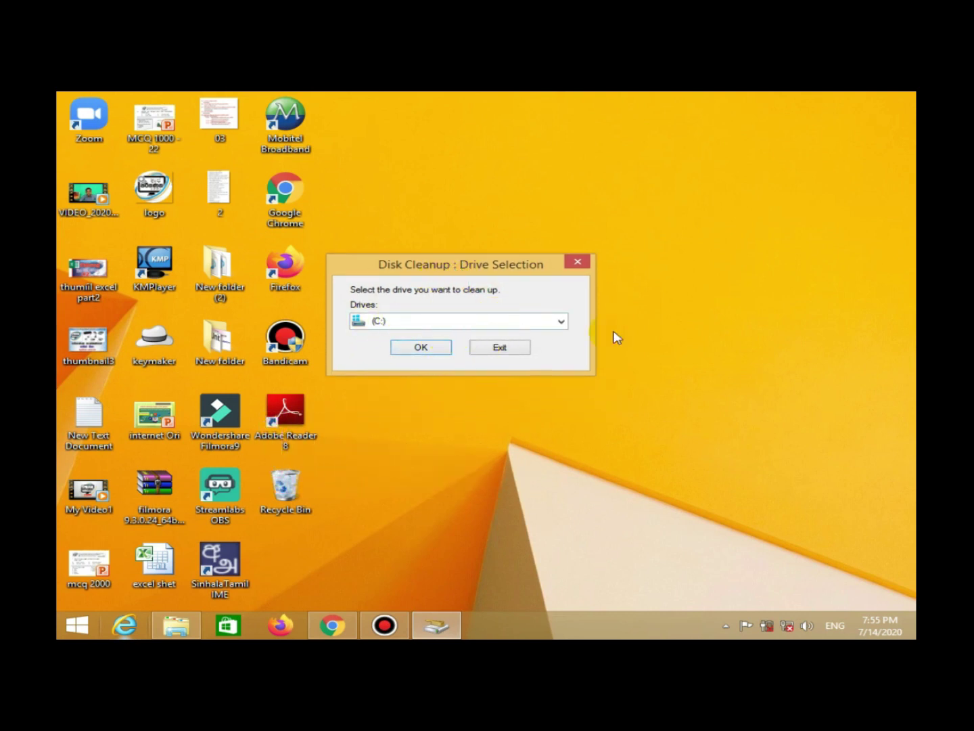
left_click(564, 321)
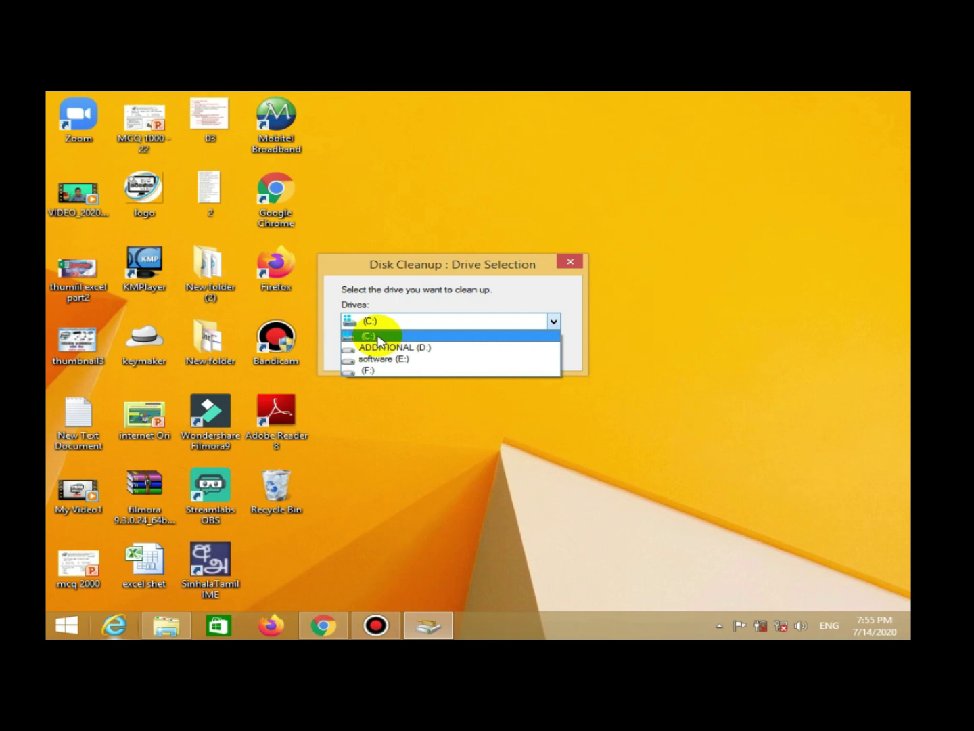
left_click(379, 338)
left_click(418, 351)
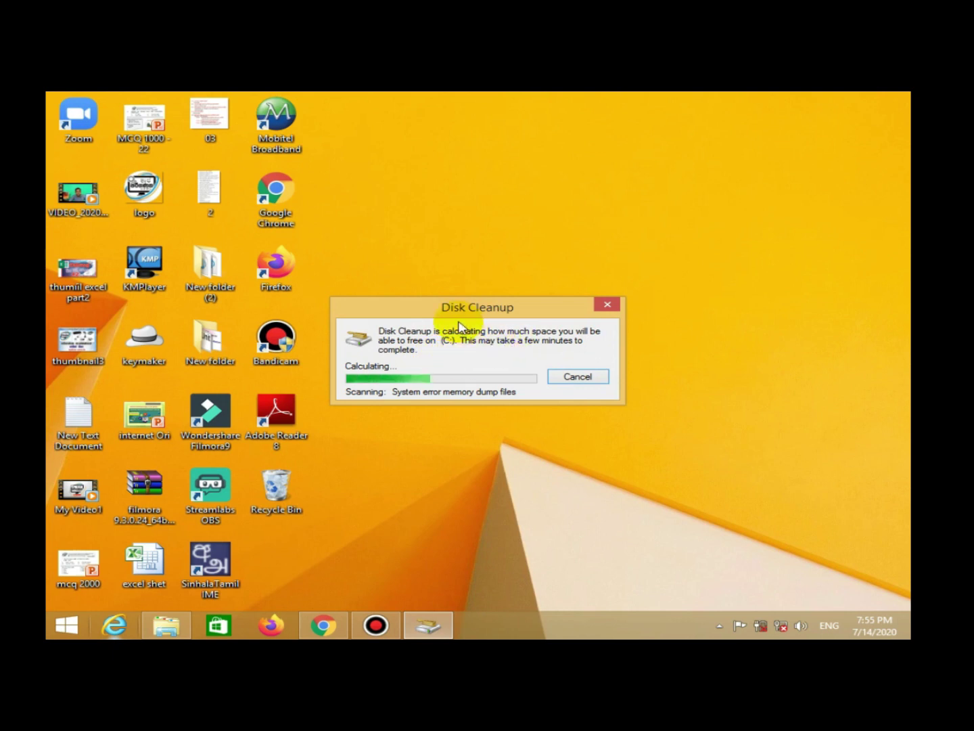
left_click_drag(458, 315, 466, 292)
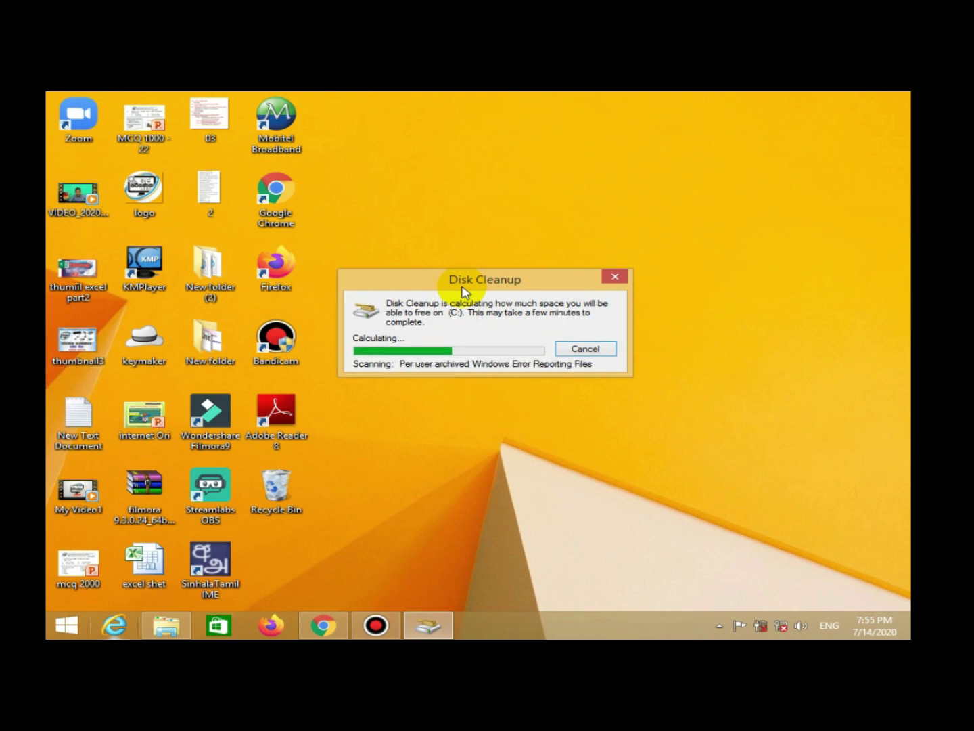
left_click_drag(226, 142, 490, 175)
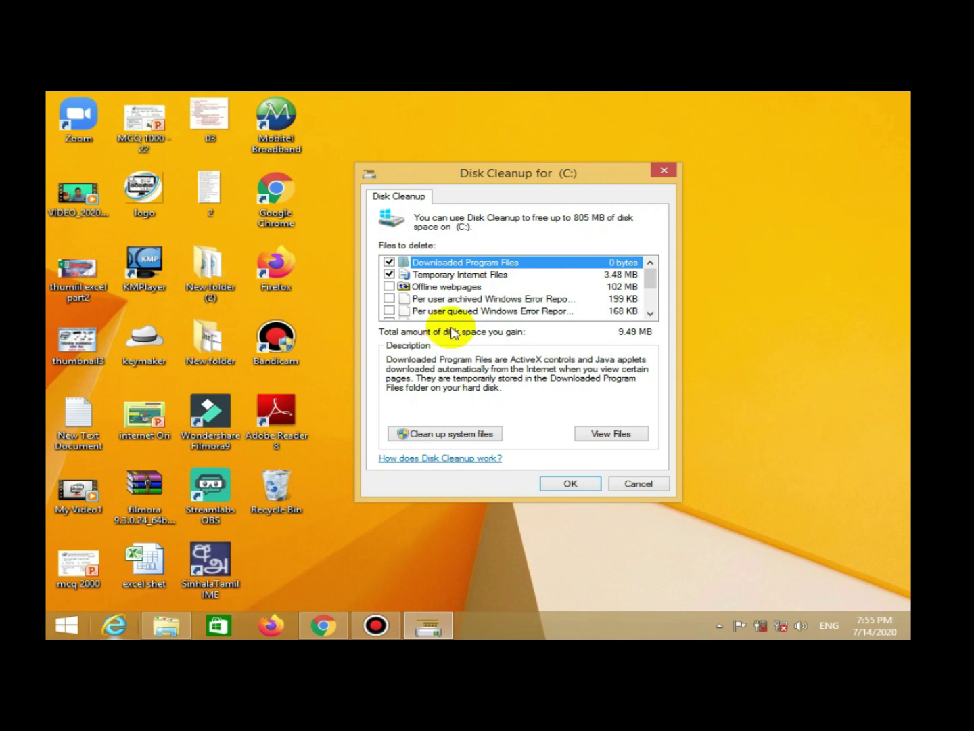
- Mark Offline webpages and the per-user archived, per-user queued and system archived Windows Error Reporting files for deletion
left_click_drag(648, 277, 650, 306)
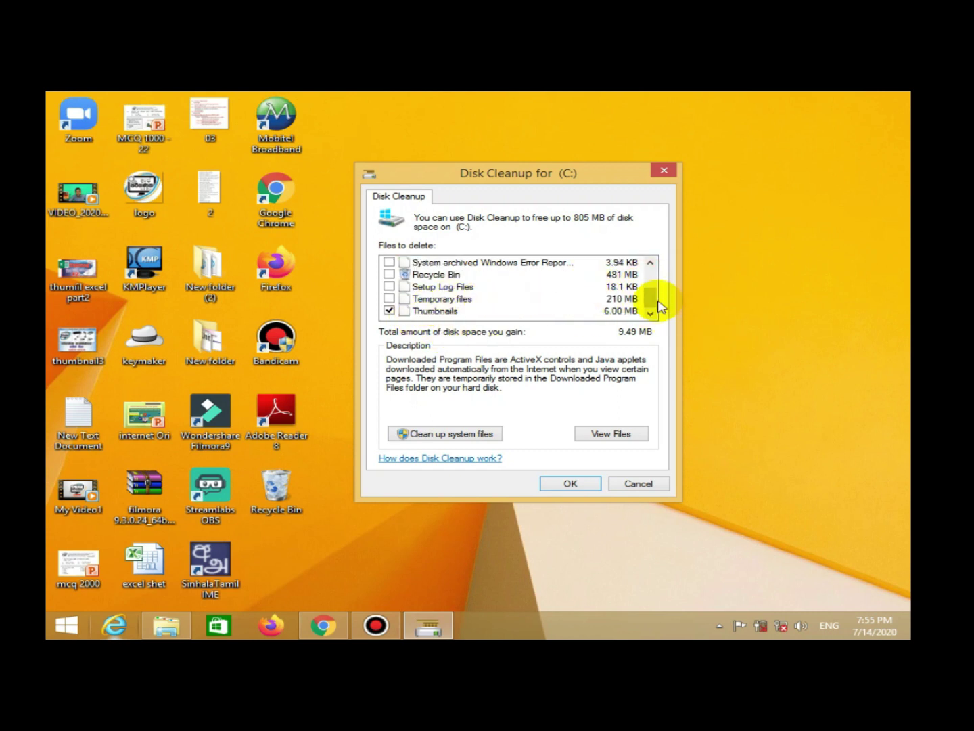
left_click_drag(652, 302, 652, 266)
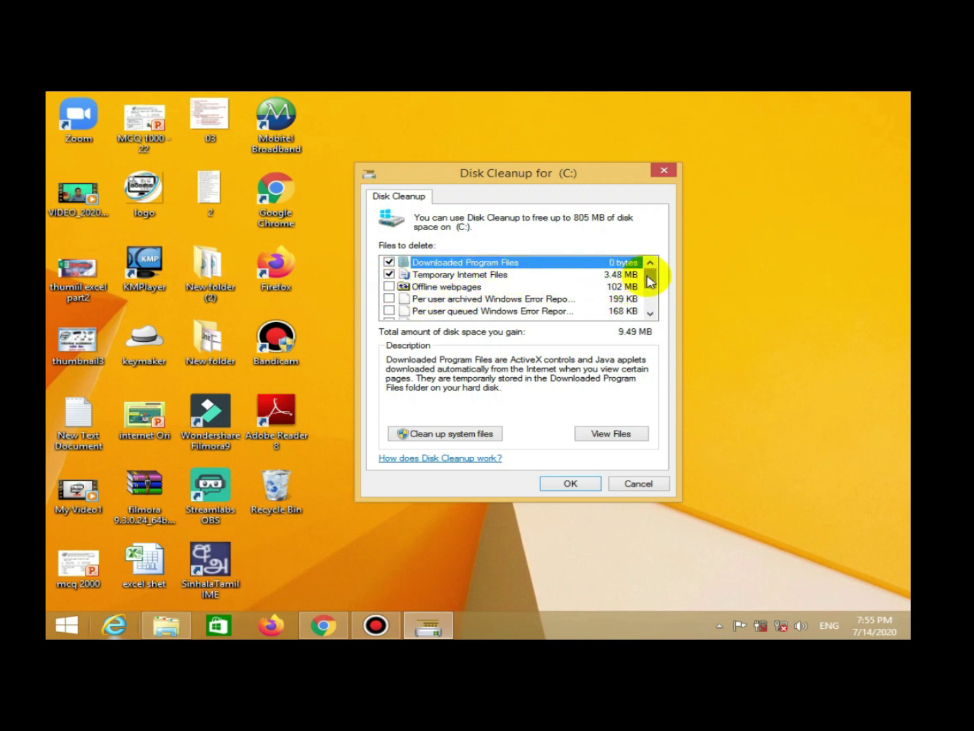
scroll(652, 286, "down", 1)
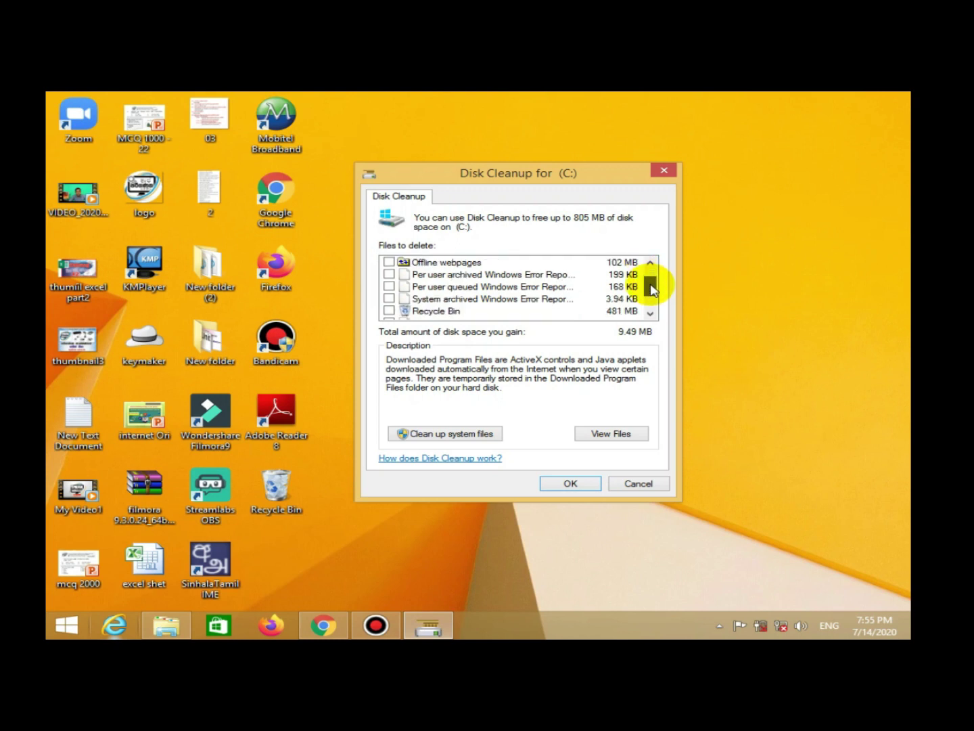
left_click(389, 274)
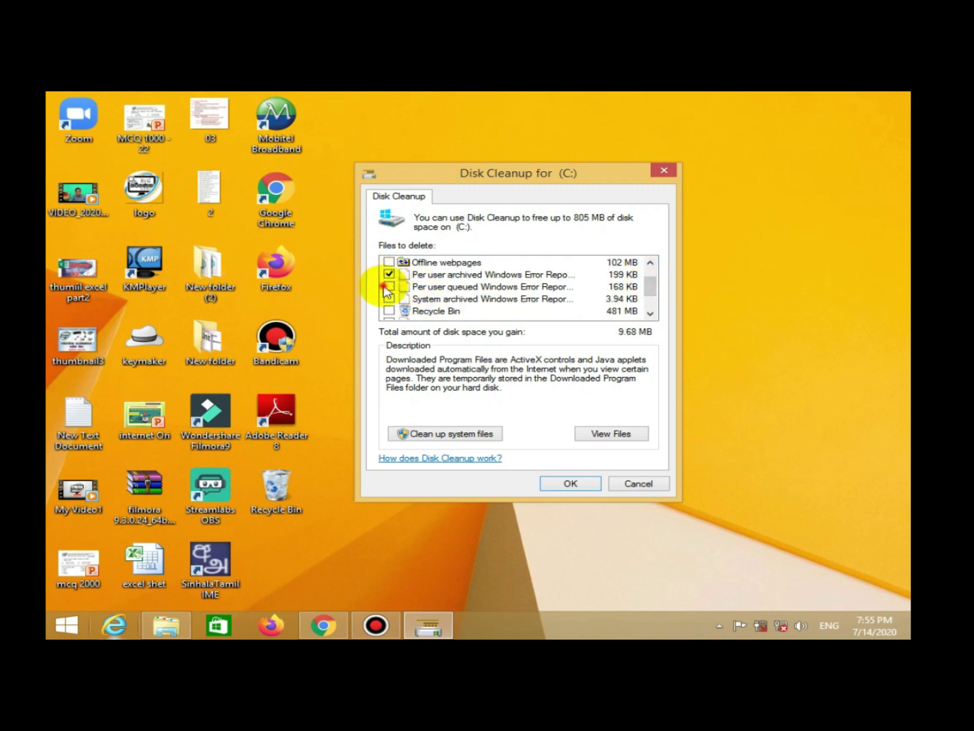
left_click(388, 289)
left_click(389, 287)
left_click(390, 262)
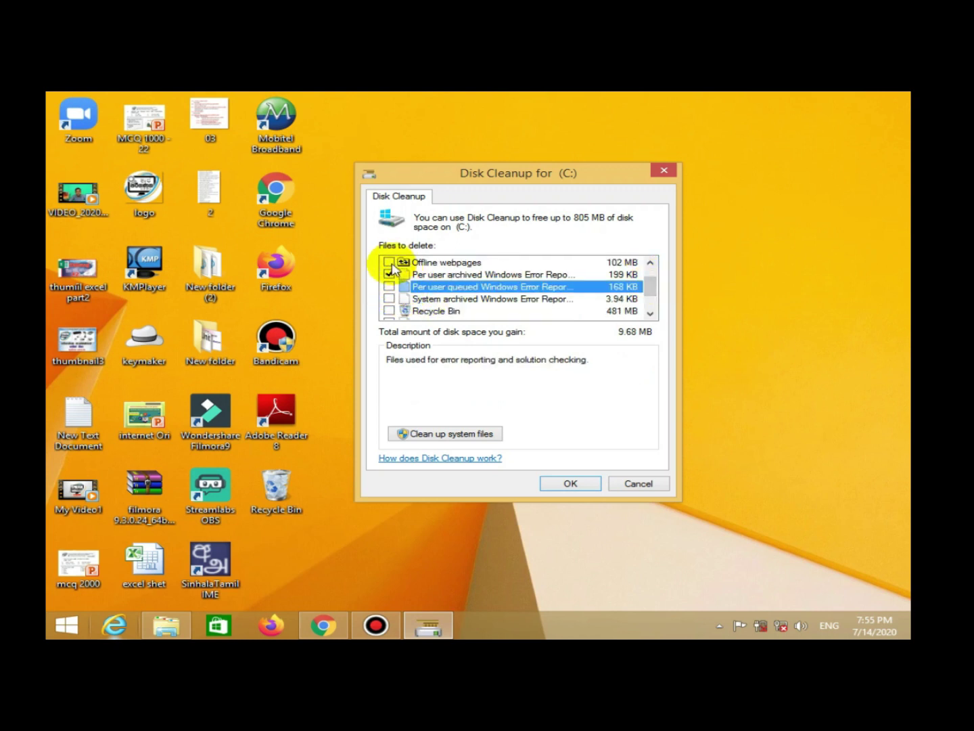
left_click(389, 298)
- Also mark Recycle Bin, Setup Log Files and Temporary files, and permanently delete all marked files from C:
scroll(648, 284, "down", 1)
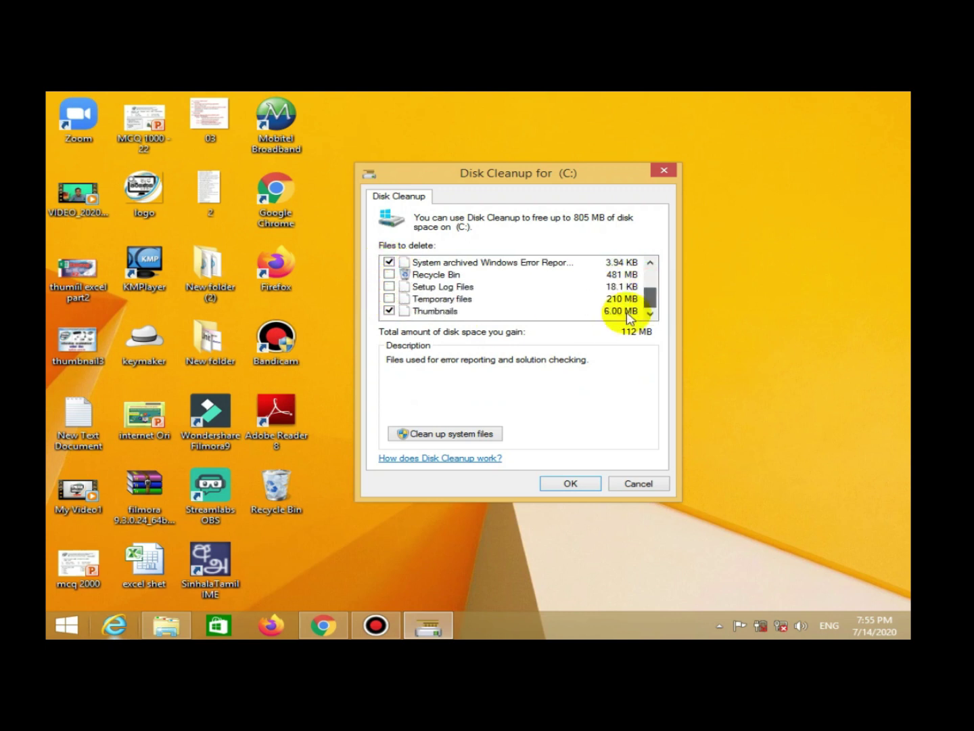
left_click(391, 275)
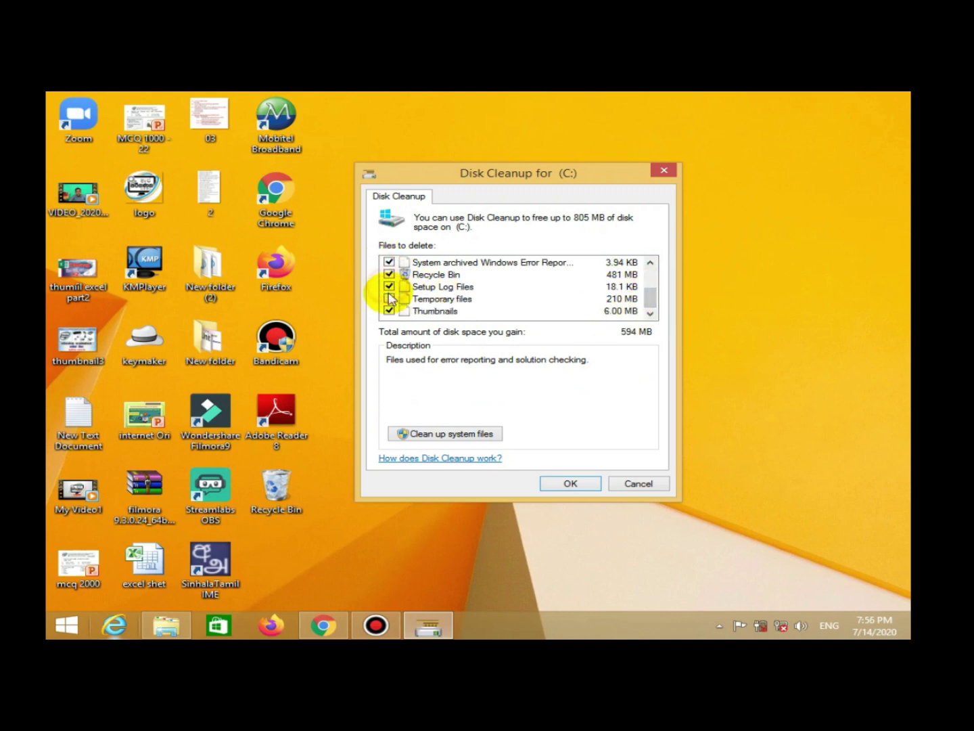
scroll(652, 287, "up", 2)
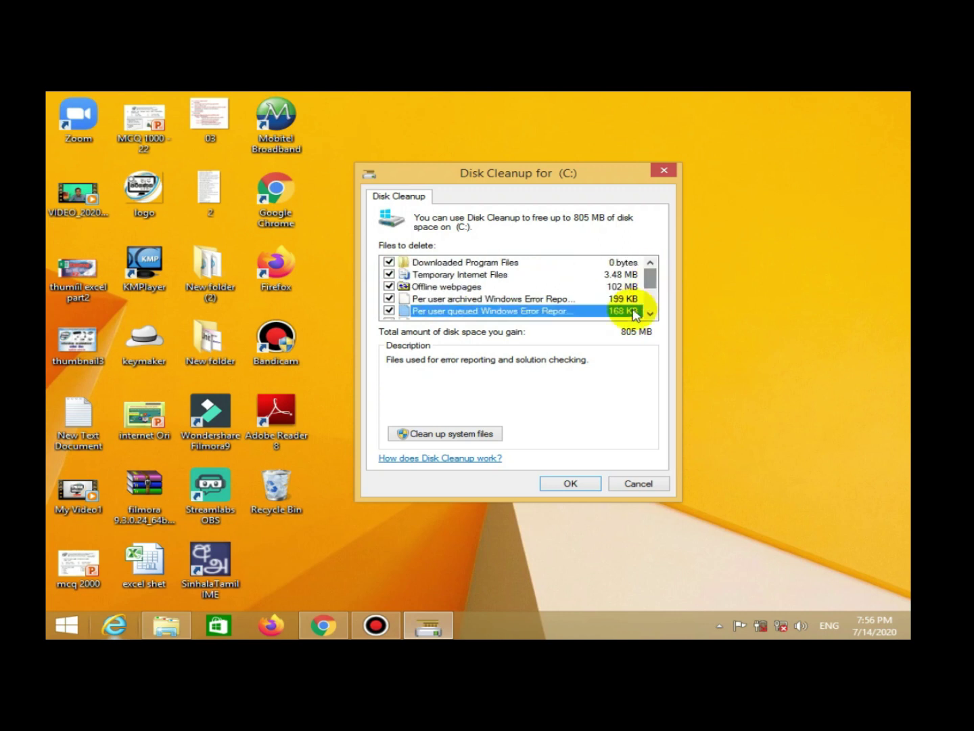
left_click(571, 482)
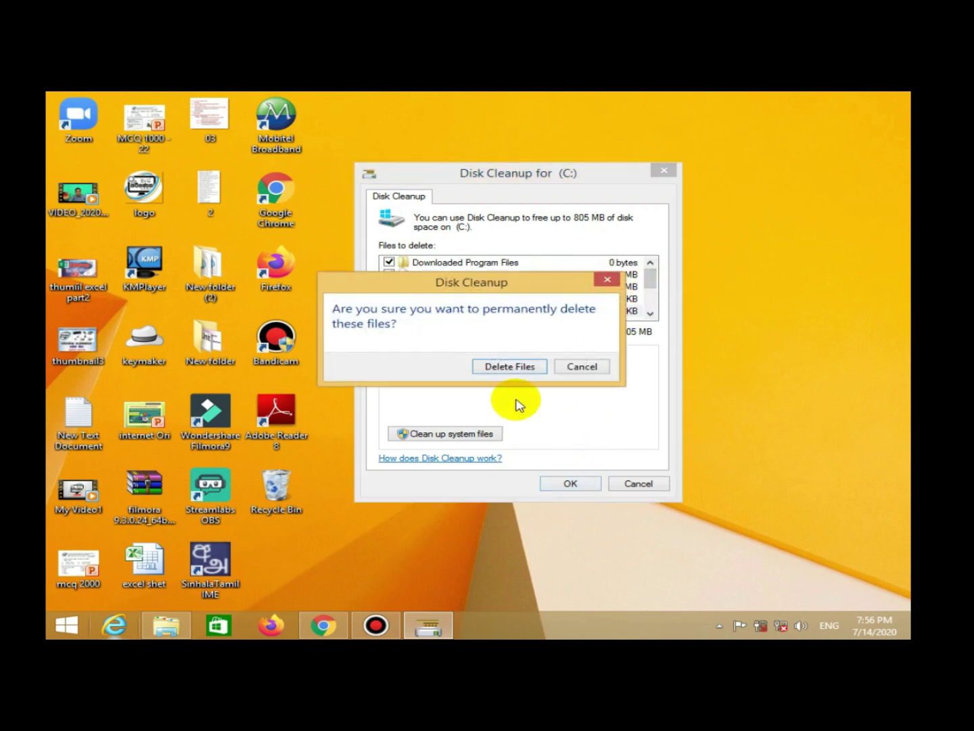
left_click(501, 366)
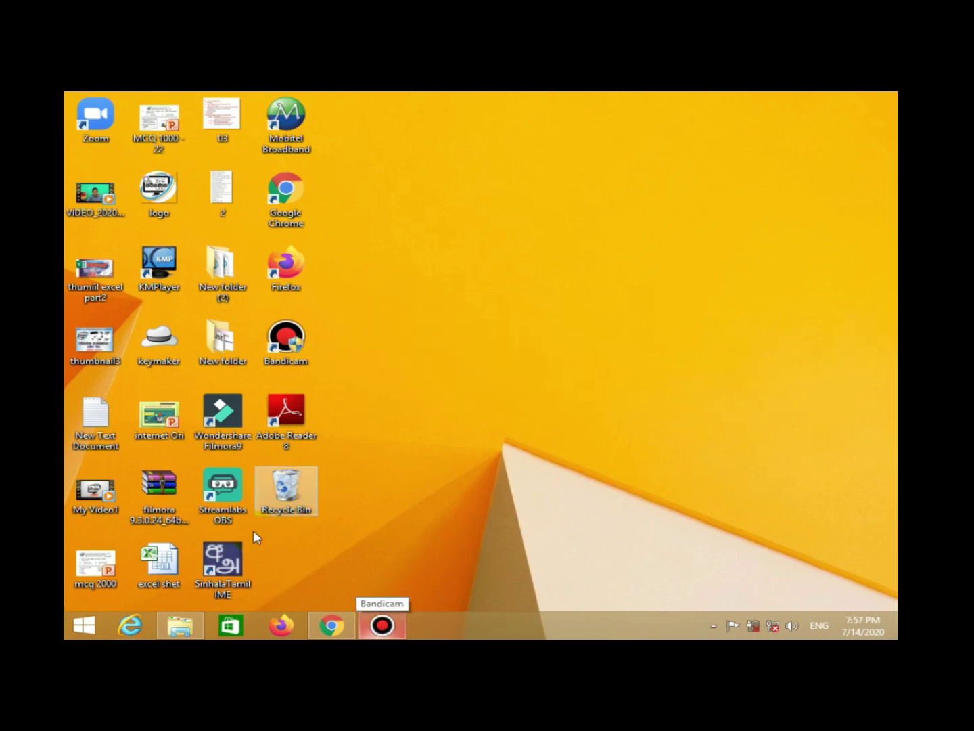
- Run cleanmgr again, choose the ADDITIONAL (D:) drive and accept its cleanup with Recycle Bin left unmarked
right_click(81, 630)
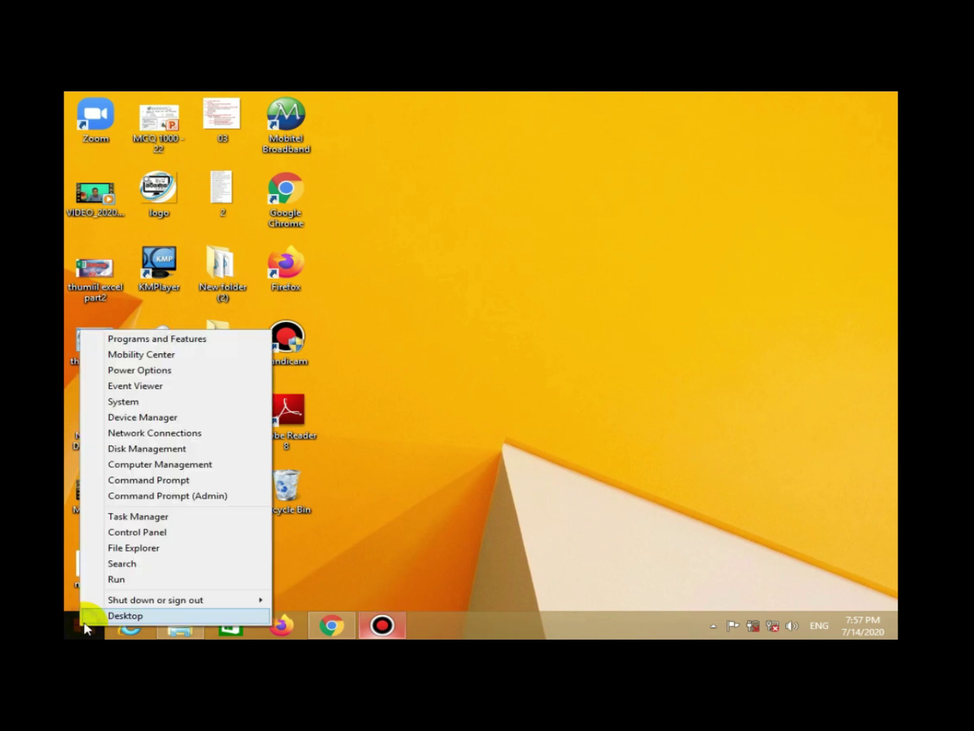
left_click(138, 582)
key("Return")
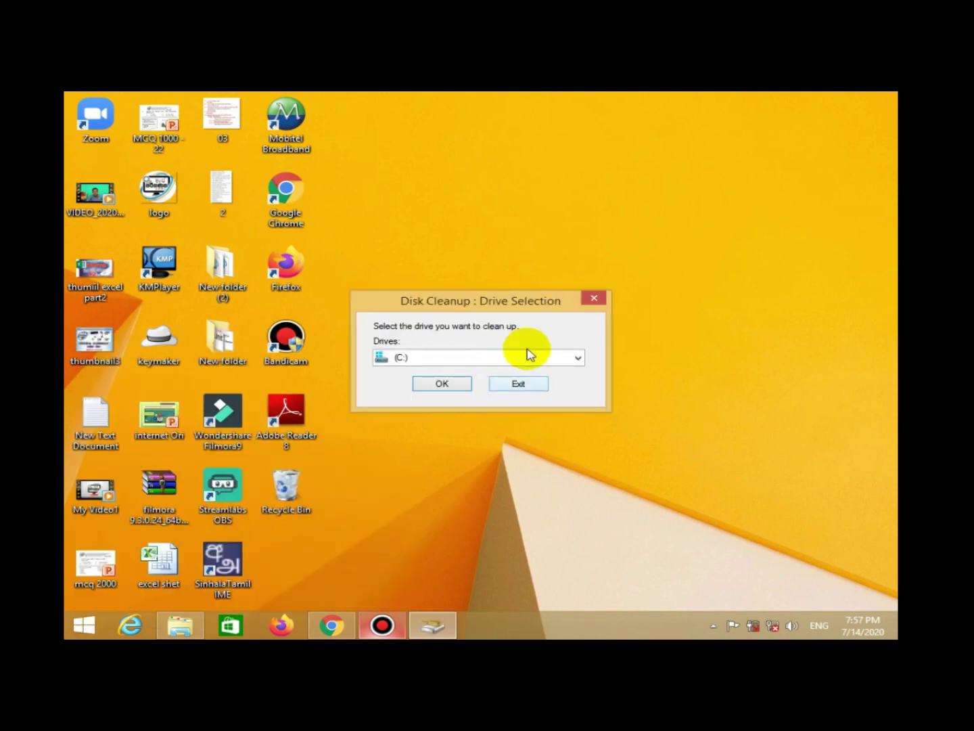
left_click(566, 358)
left_click(450, 385)
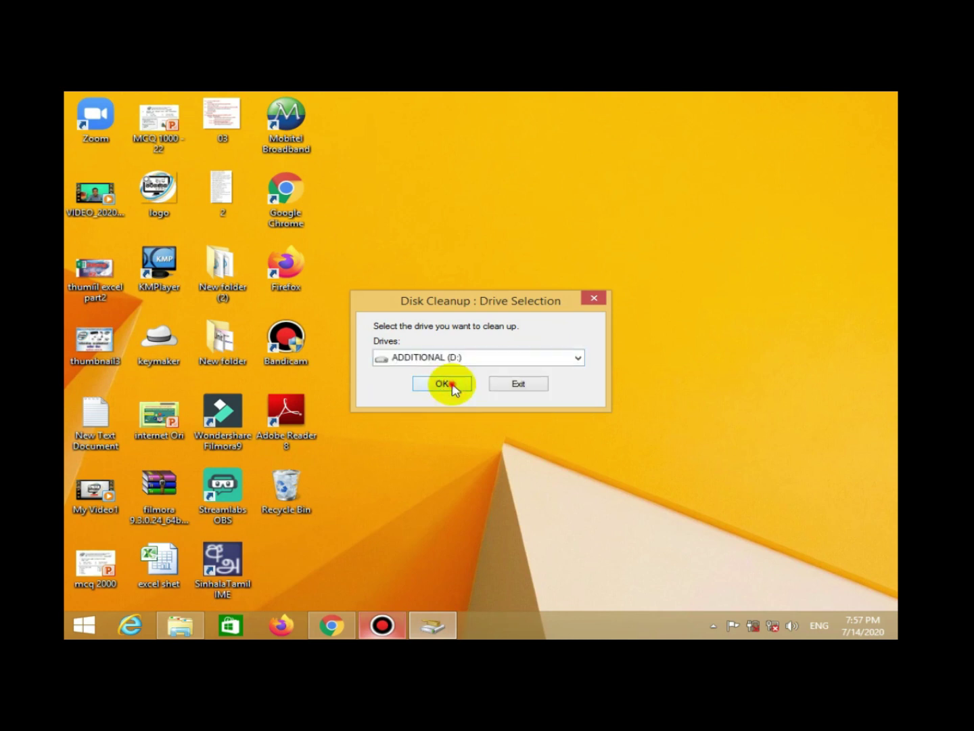
left_click(442, 384)
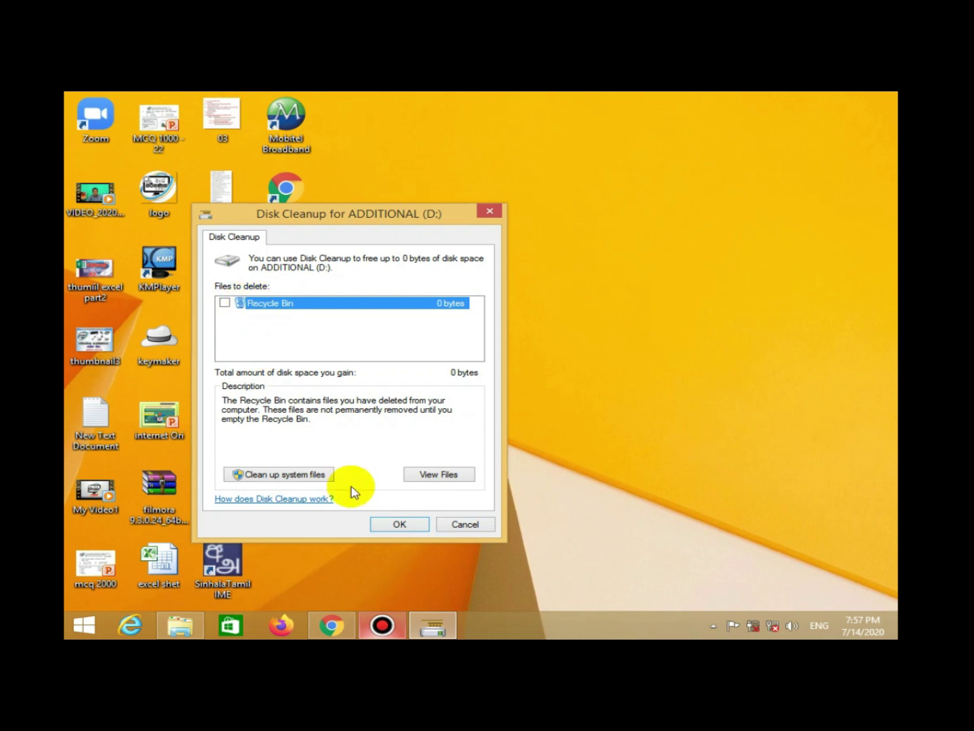
left_click(387, 526)
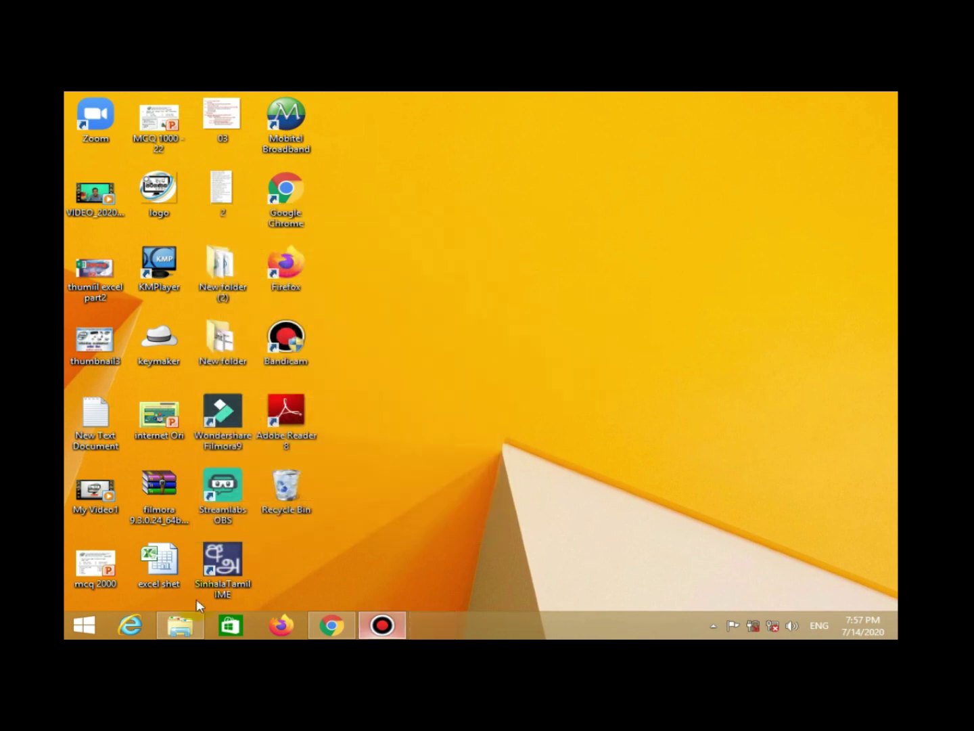
- Run cleanmgr again, choose the software (E:) drive and close its cleanup dialog once scanned
right_click(83, 625)
left_click(125, 573)
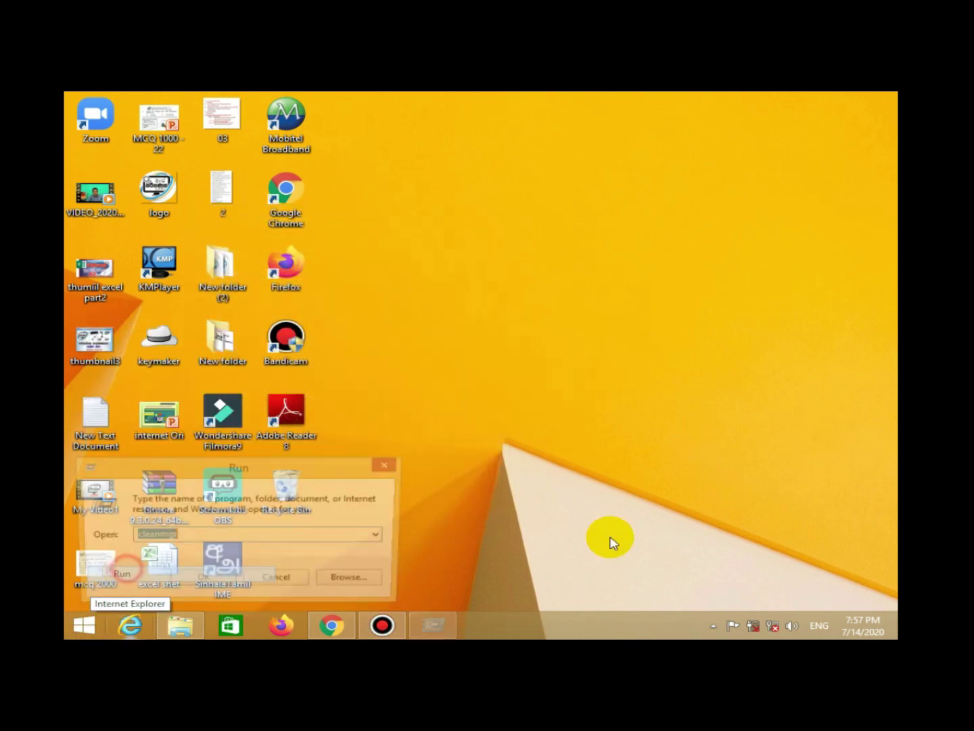
left_click(508, 411)
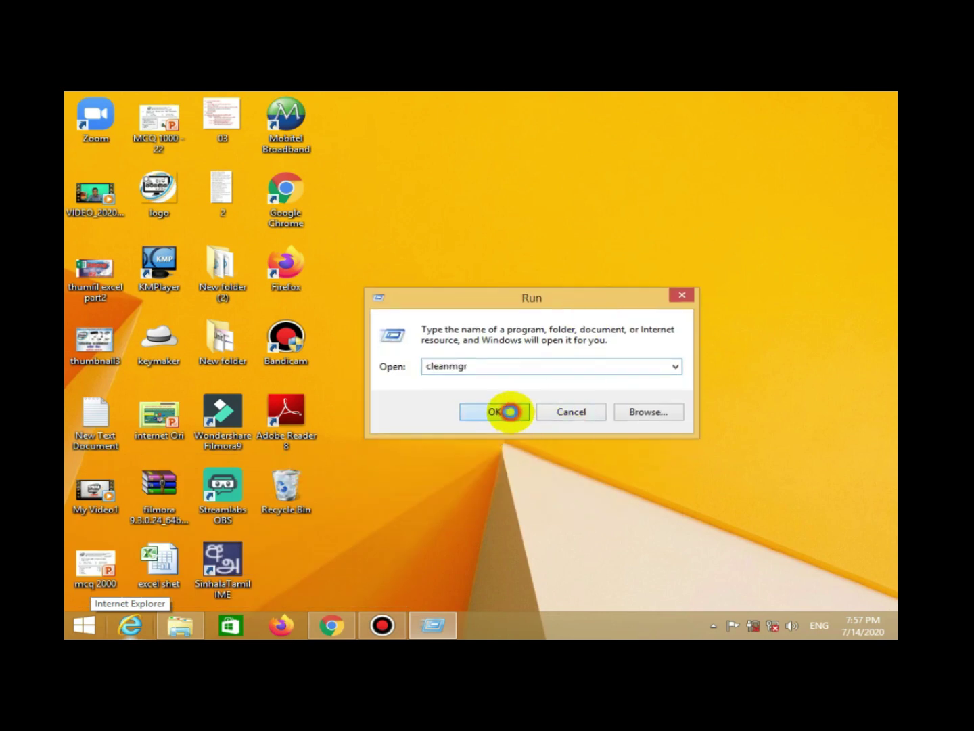
left_click(577, 357)
left_click(450, 398)
left_click(455, 386)
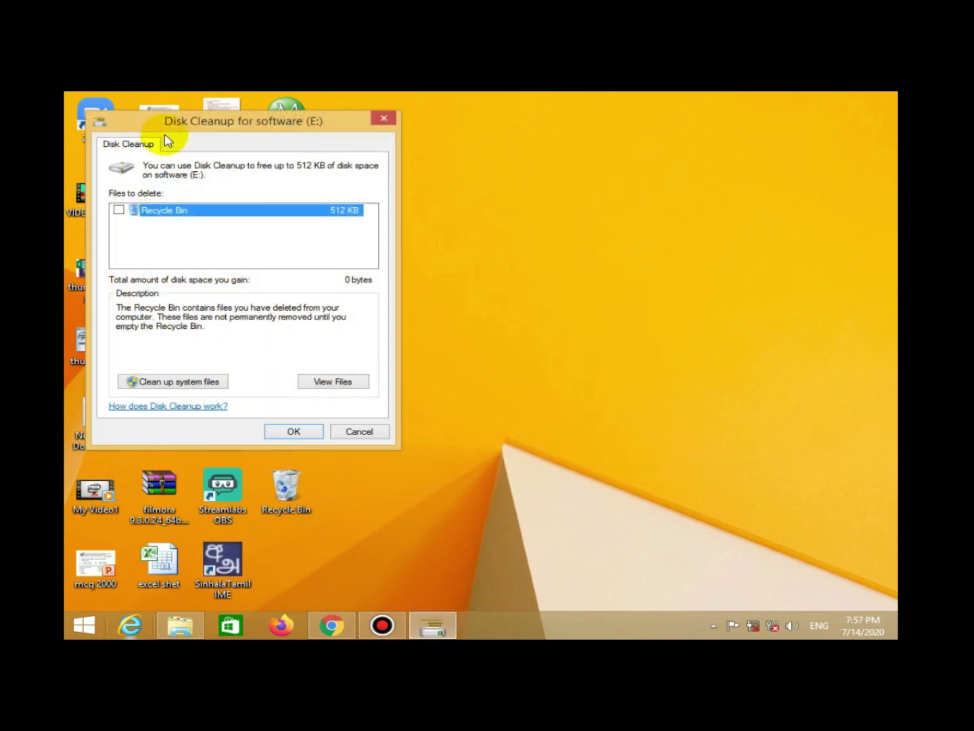
left_click(473, 460)
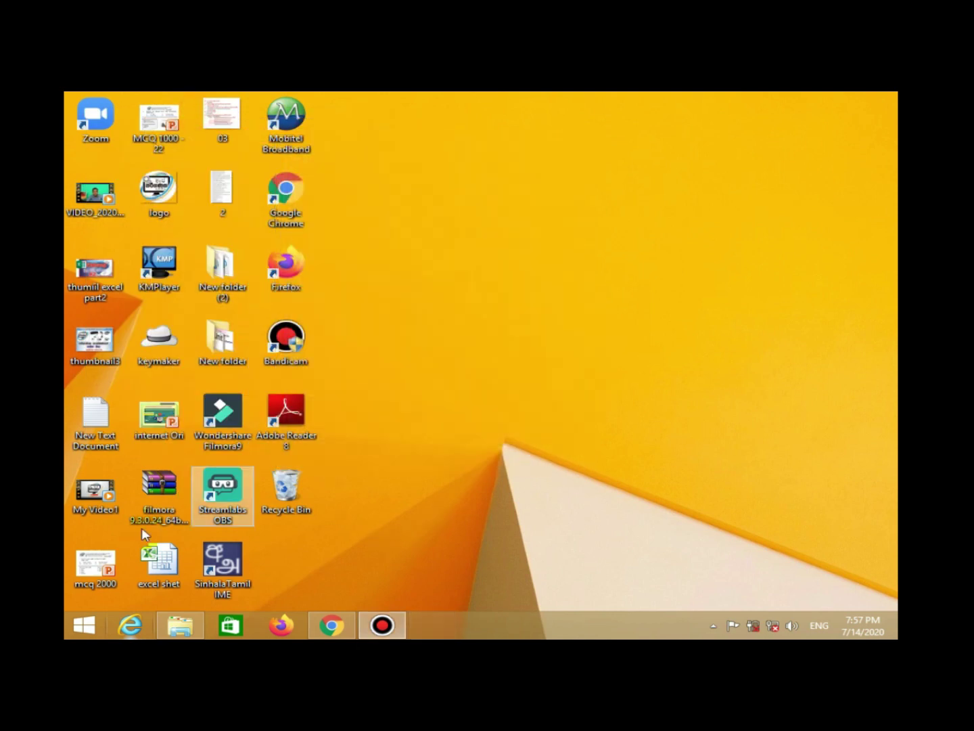
- Run cleanmgr again, choose the F: drive and accept its cleanup with Recycle Bin left unmarked
right_click(85, 625)
left_click(115, 569)
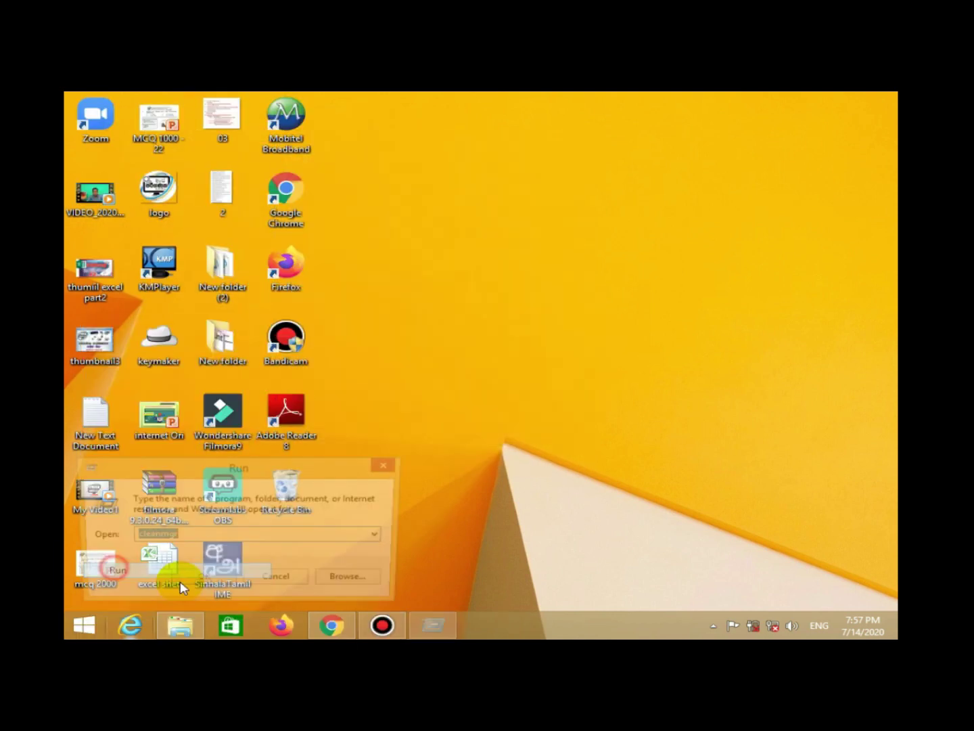
left_click(540, 411)
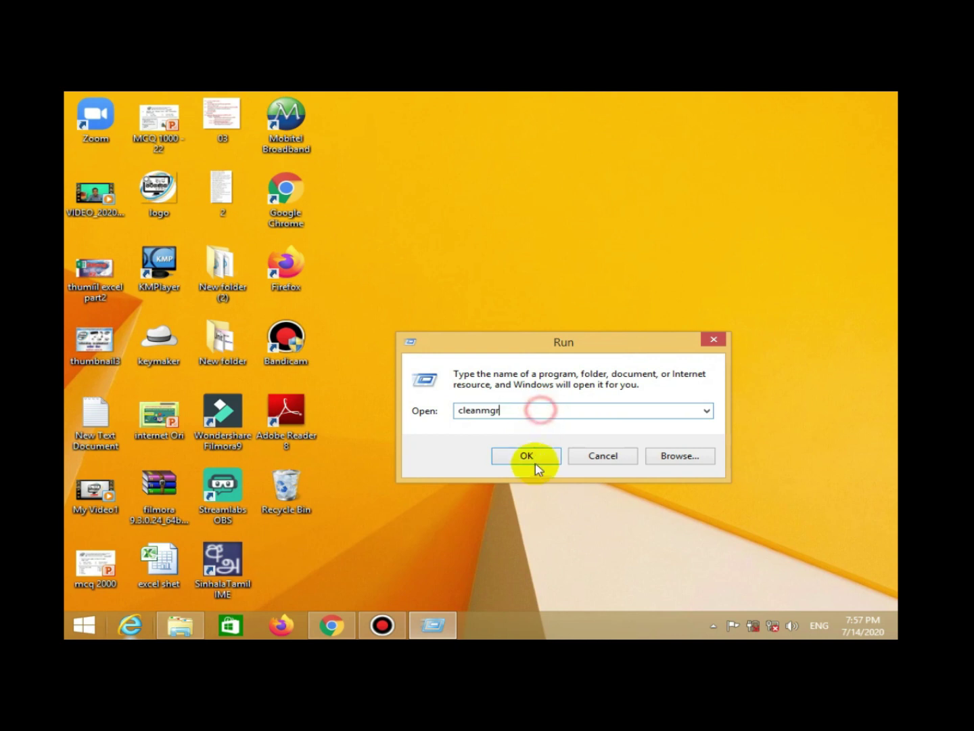
left_click(526, 455)
left_click(550, 356)
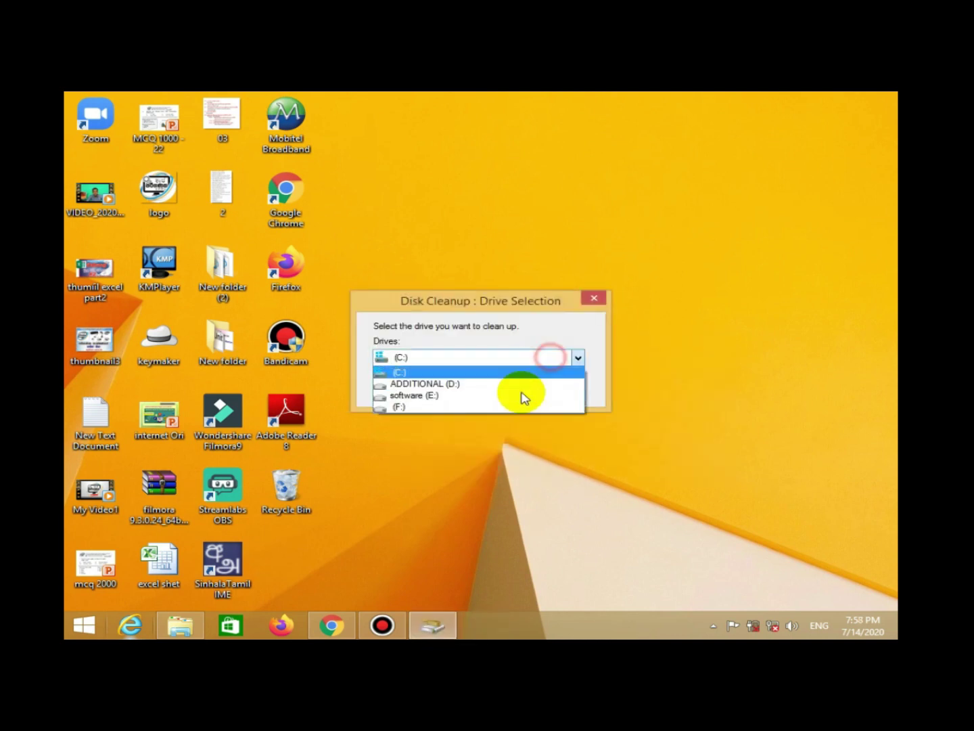
left_click(450, 407)
left_click(445, 386)
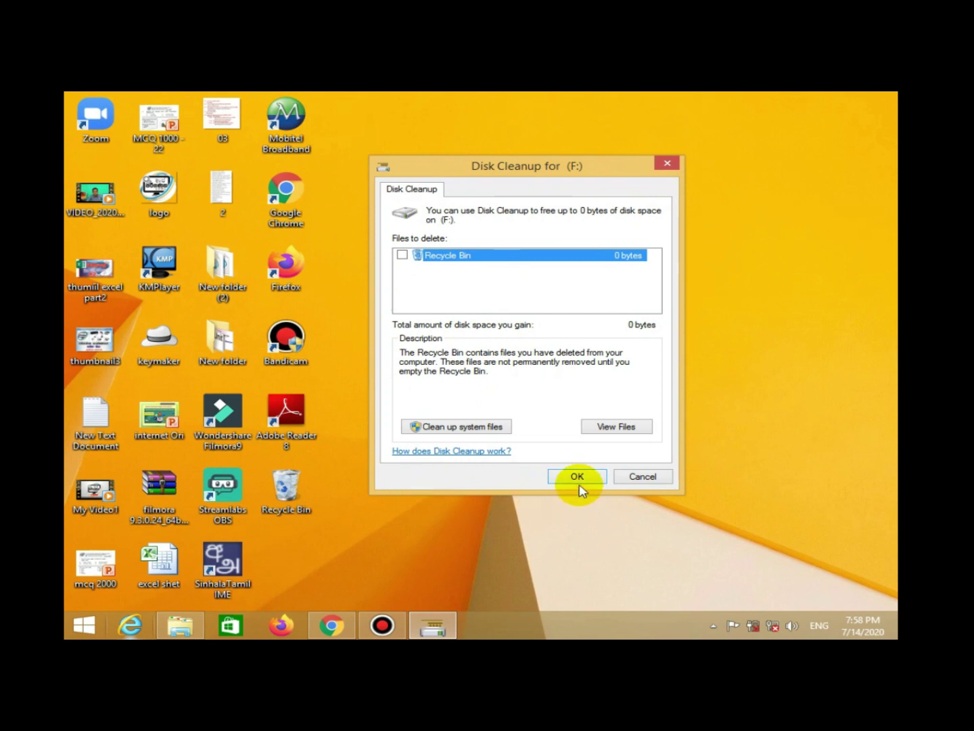
left_click(572, 477)
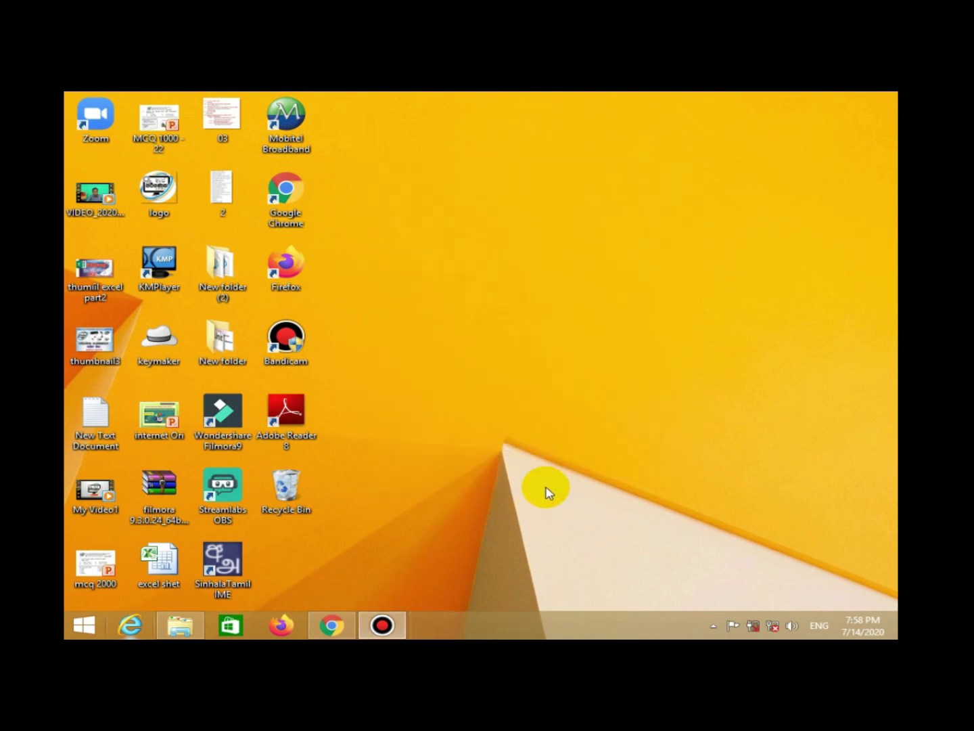
- Refresh the Windows desktop twice after the drive cleanups
right_click(431, 344)
left_click(473, 382)
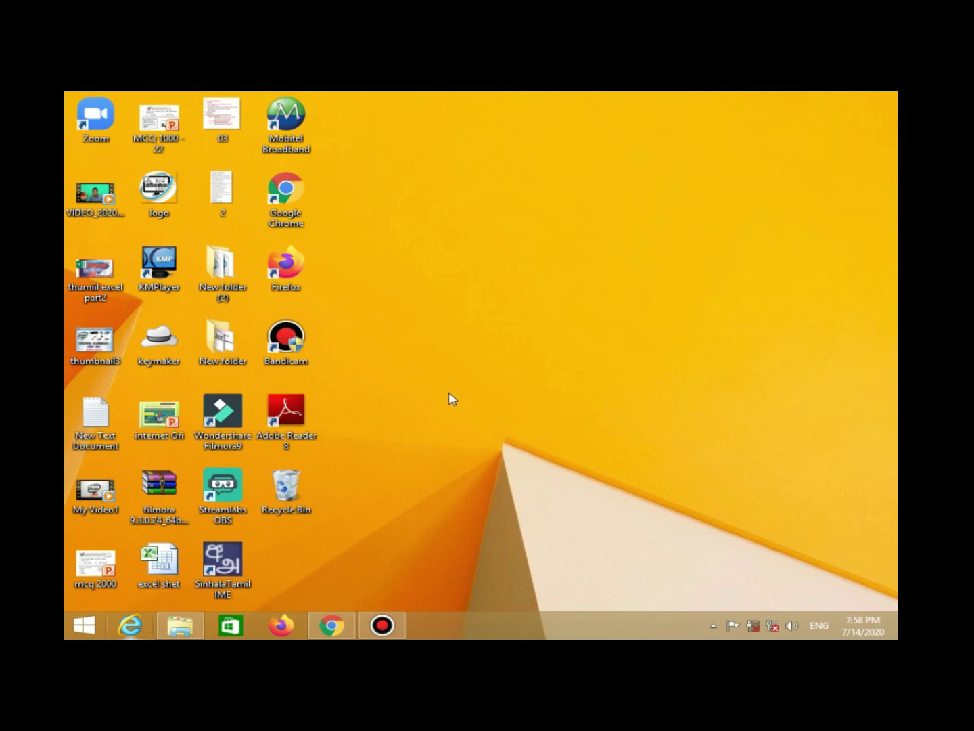
right_click(426, 380)
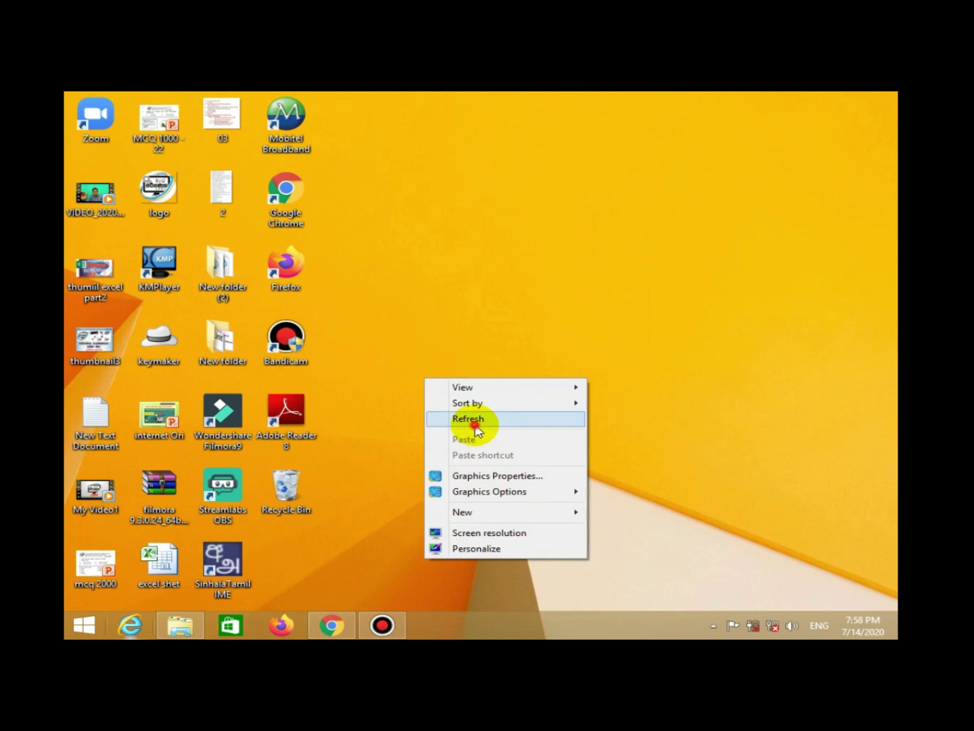
left_click(477, 428)
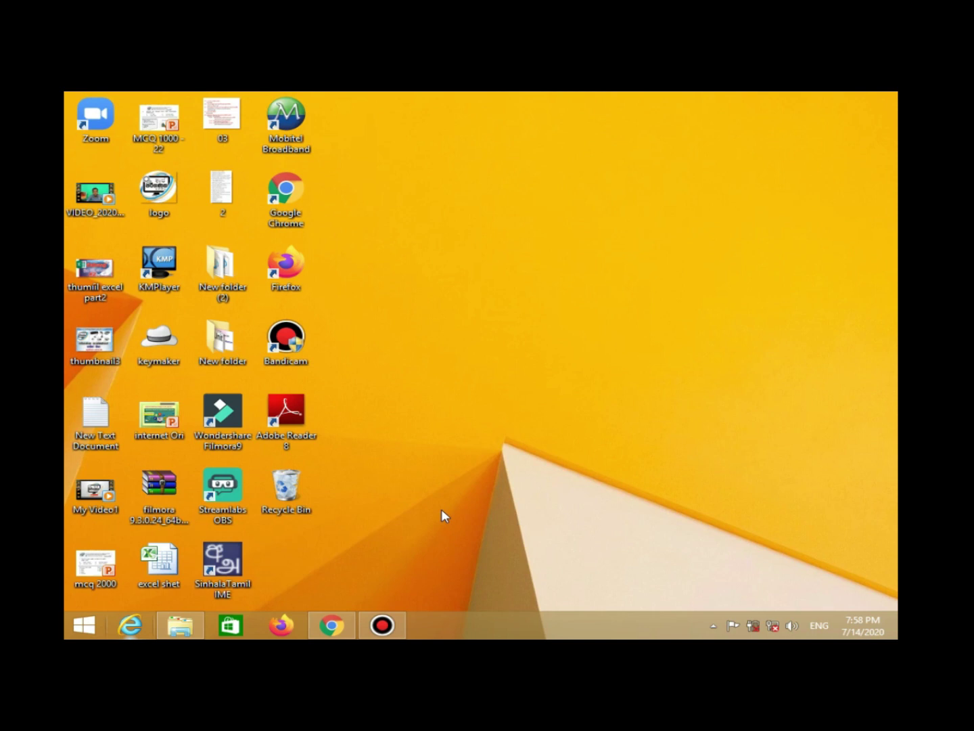
right_click(440, 454)
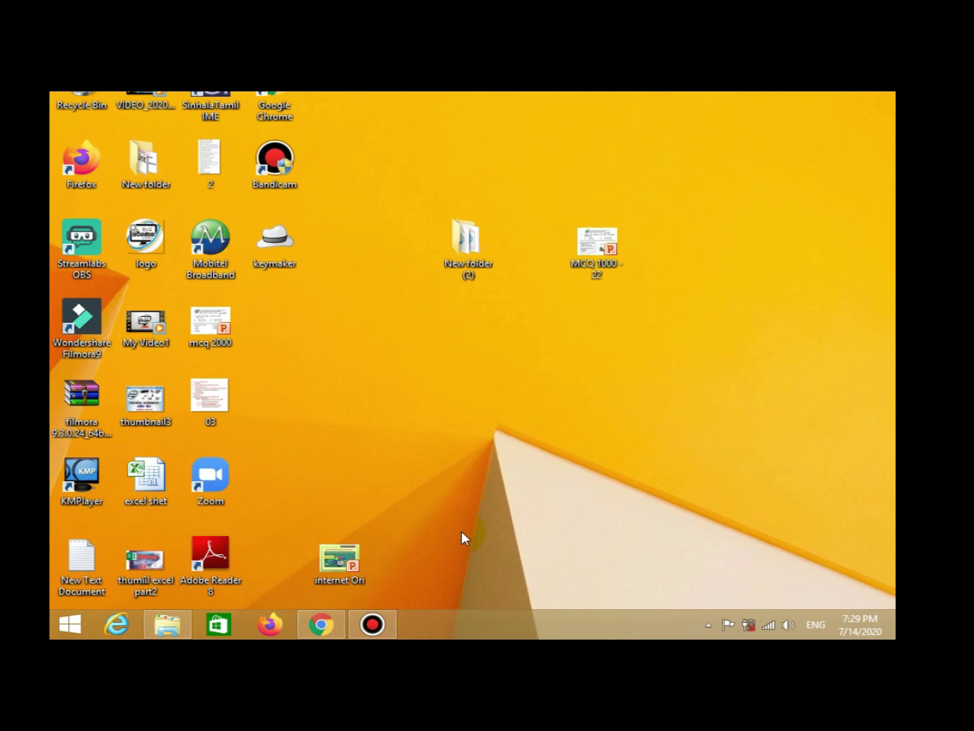
- Run the prefetch command from the Run dialog and grant permanent access to the Prefetch folder
right_click(57, 626)
left_click(108, 580)
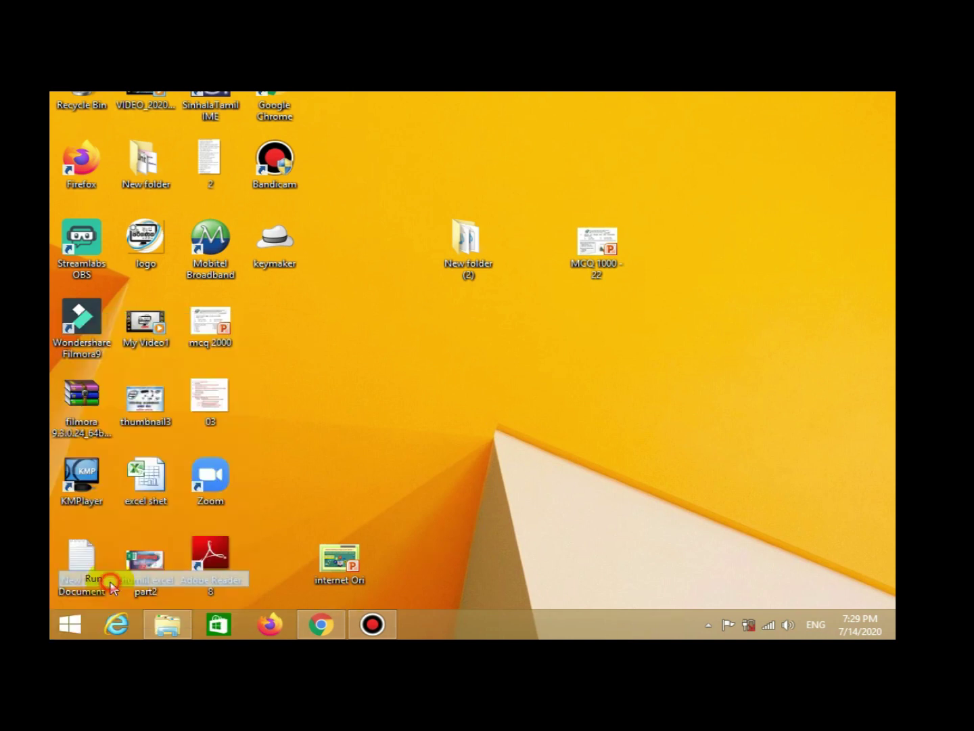
left_click_drag(273, 454, 450, 366)
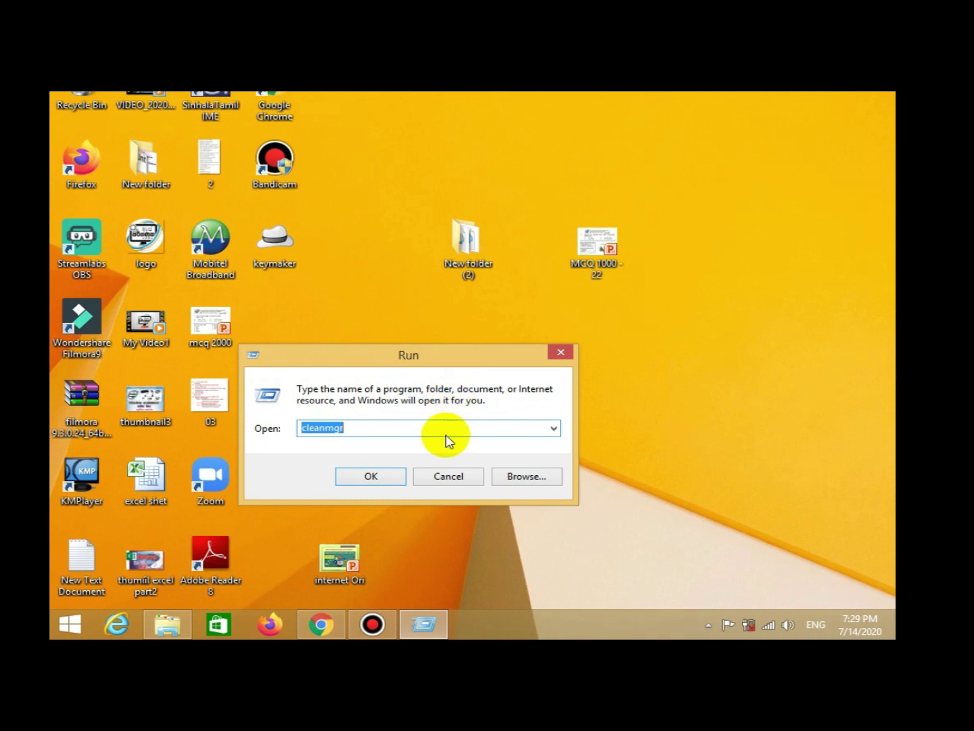
type("prefe")
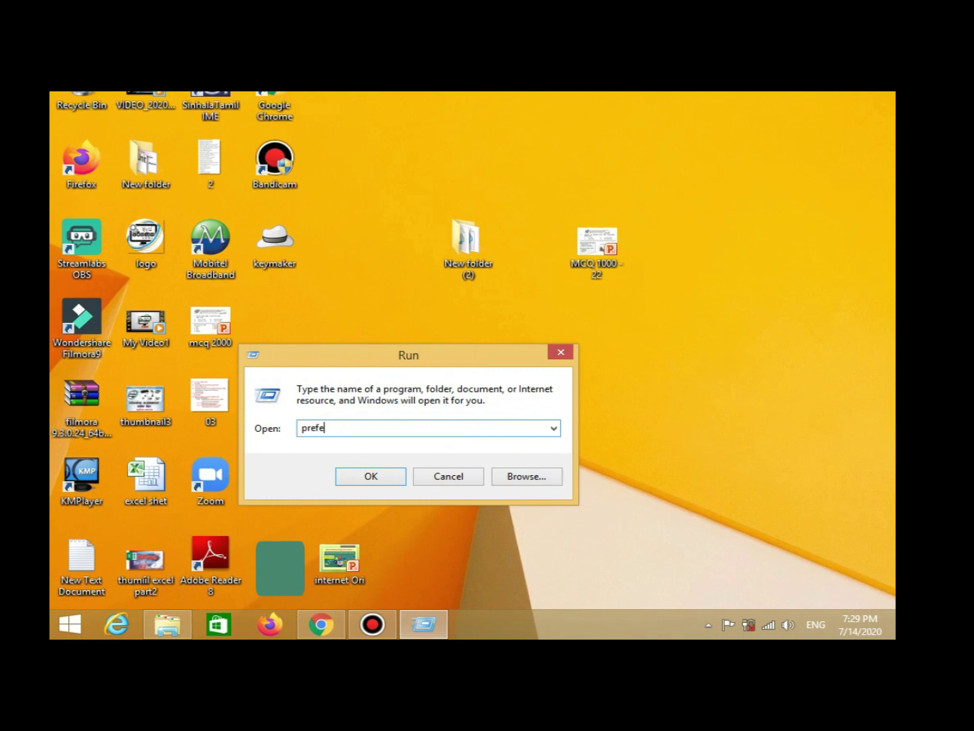
type("tch")
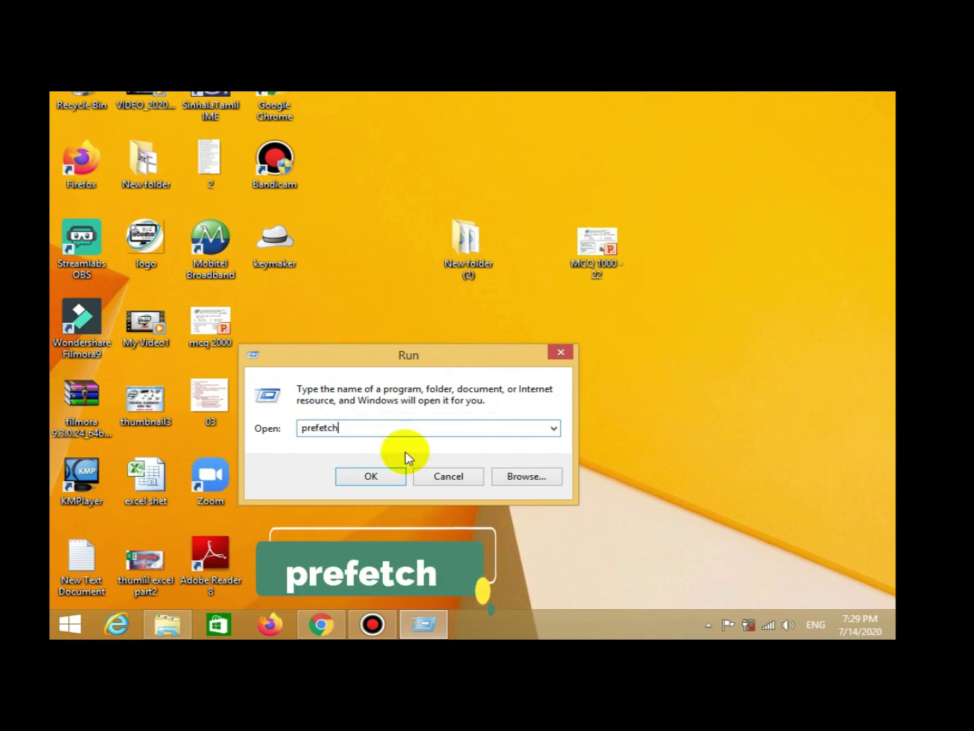
left_click(372, 473)
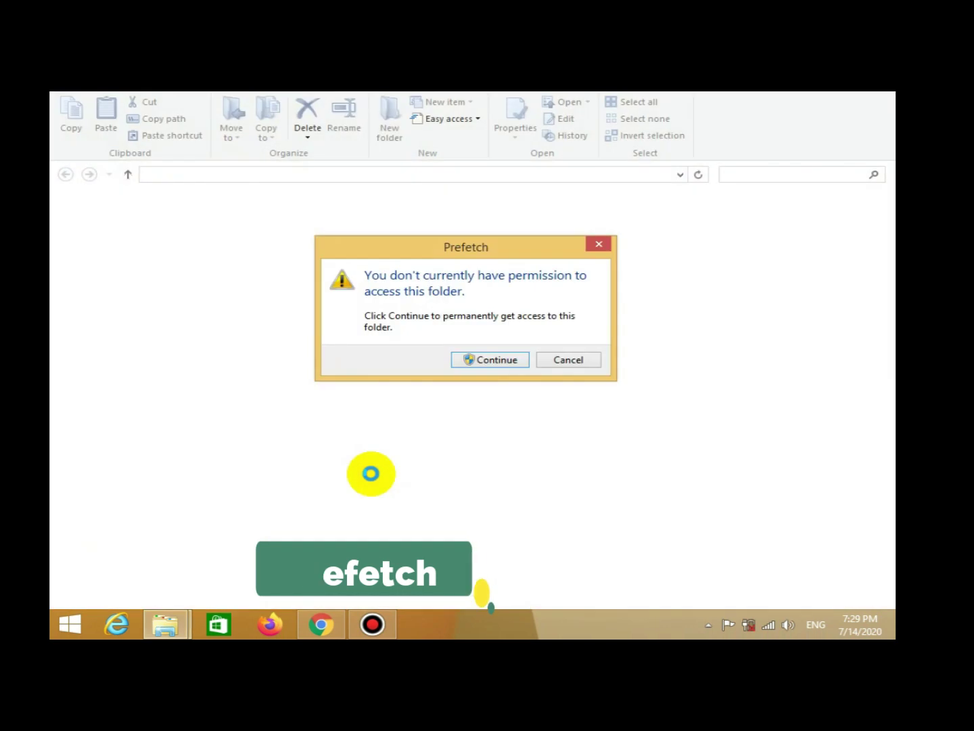
left_click(498, 359)
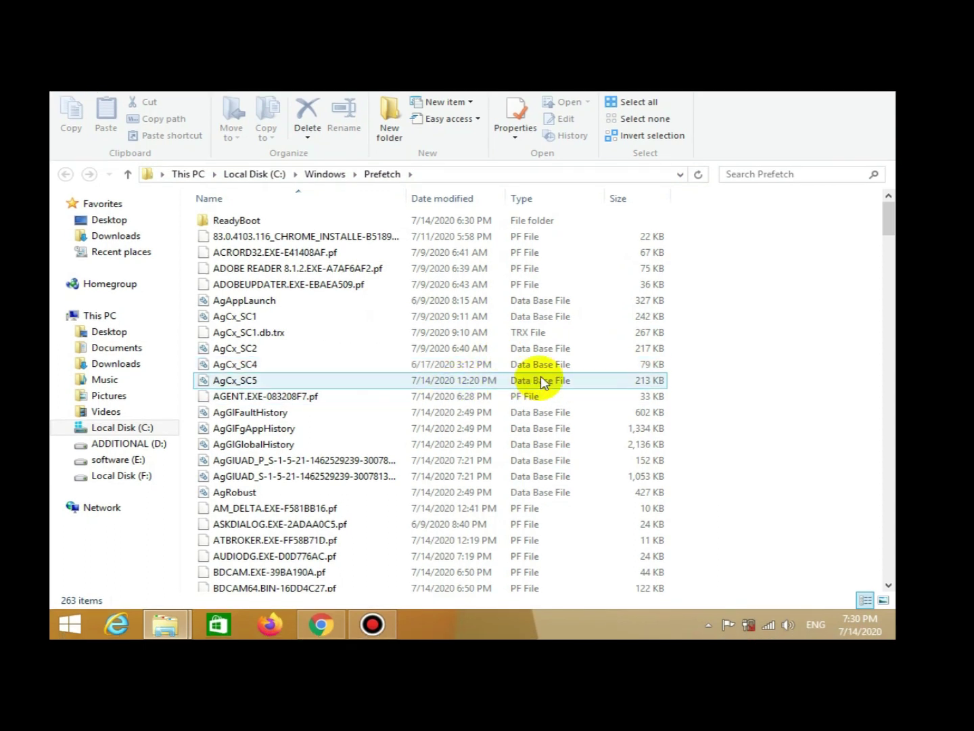
- Delete all items in the C:\Windows\Prefetch folder and close its window
left_click(890, 222)
left_click_drag(891, 283, 887, 234)
left_click(288, 353)
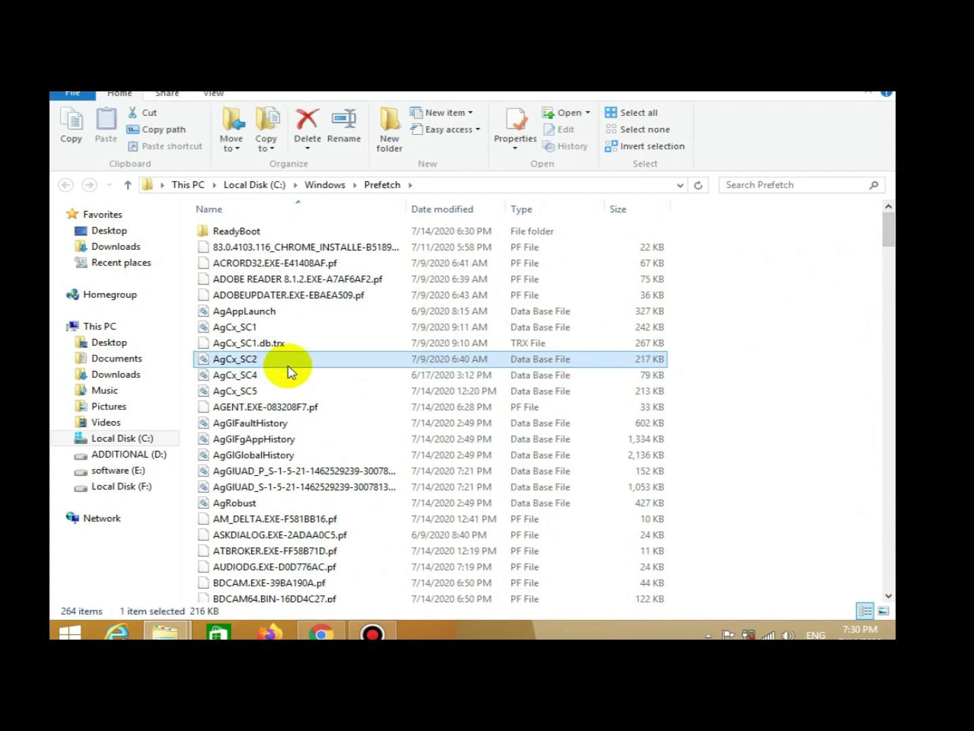
key("ctrl+a")
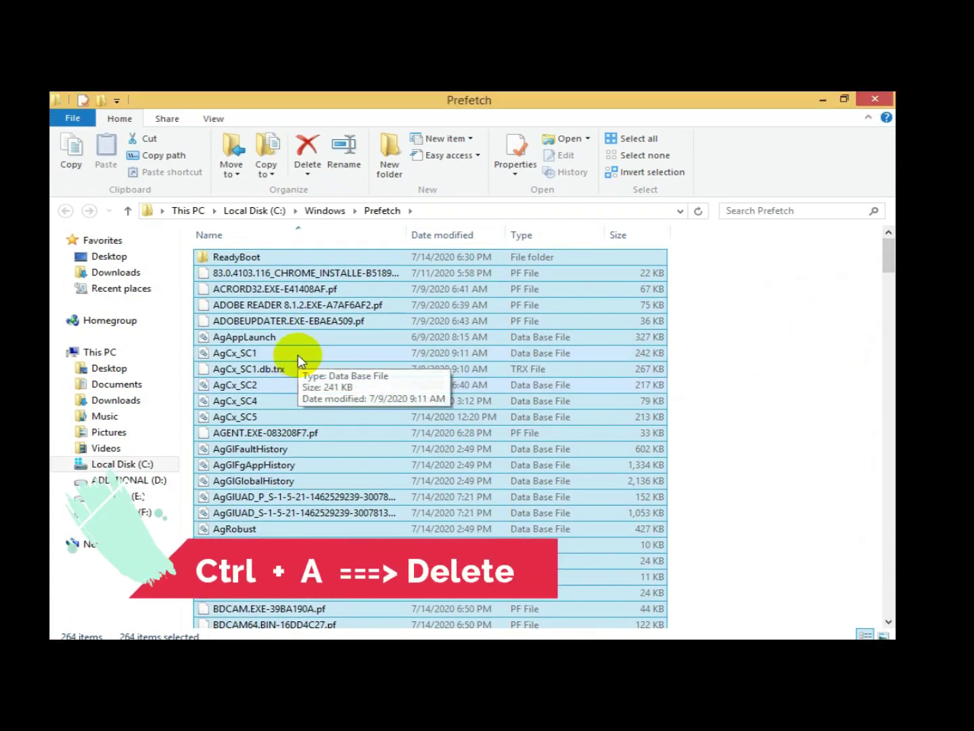
left_click(298, 354)
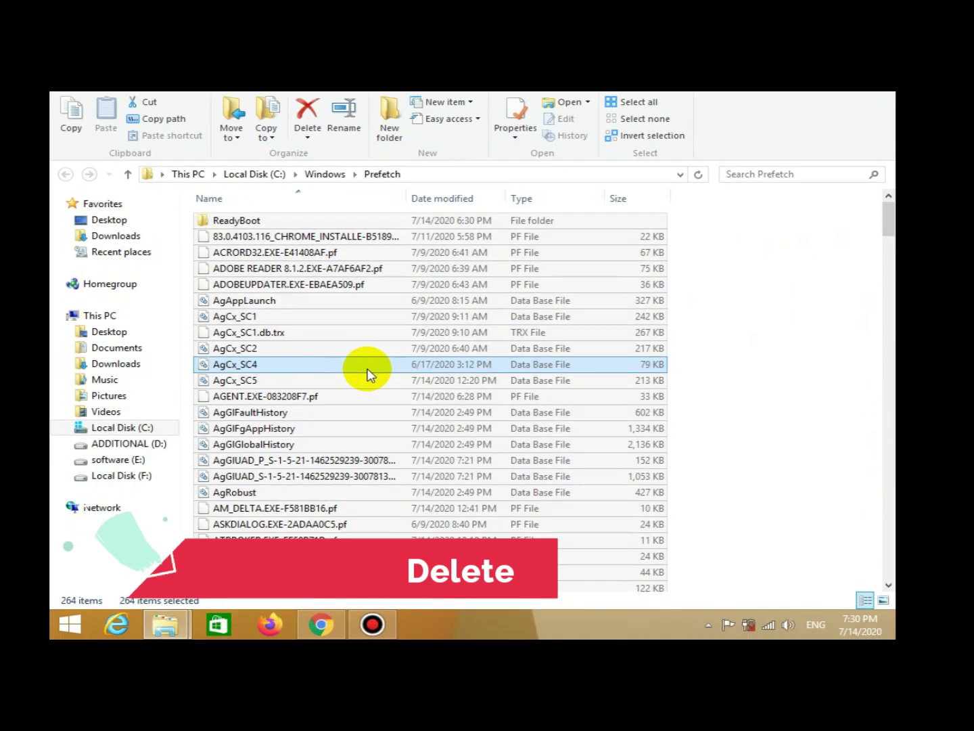
key("Delete")
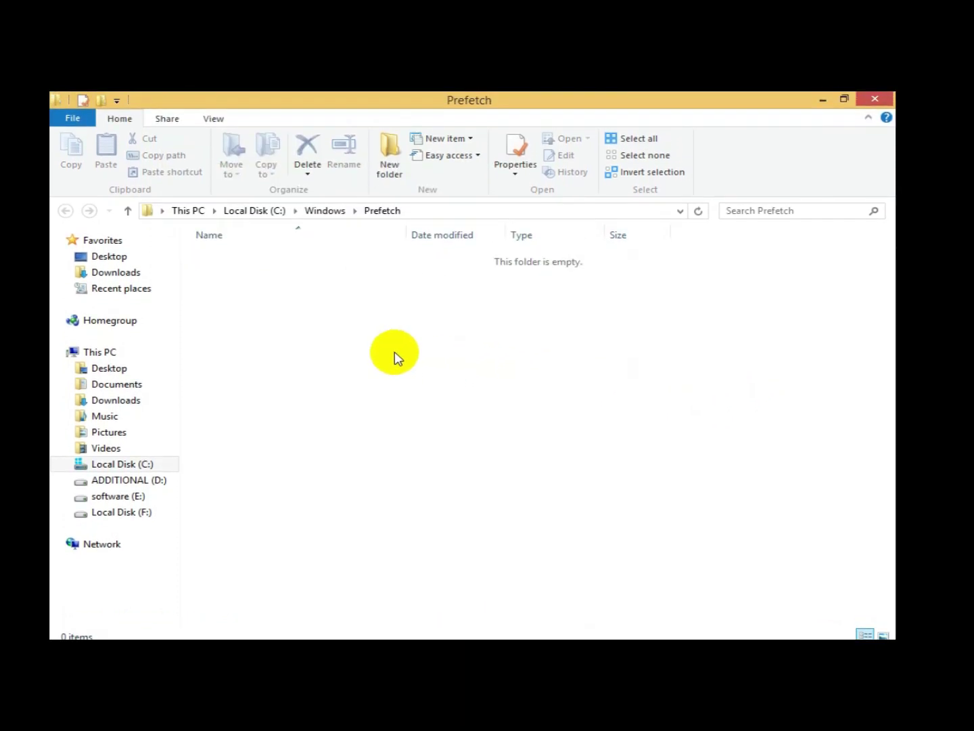
left_click(876, 100)
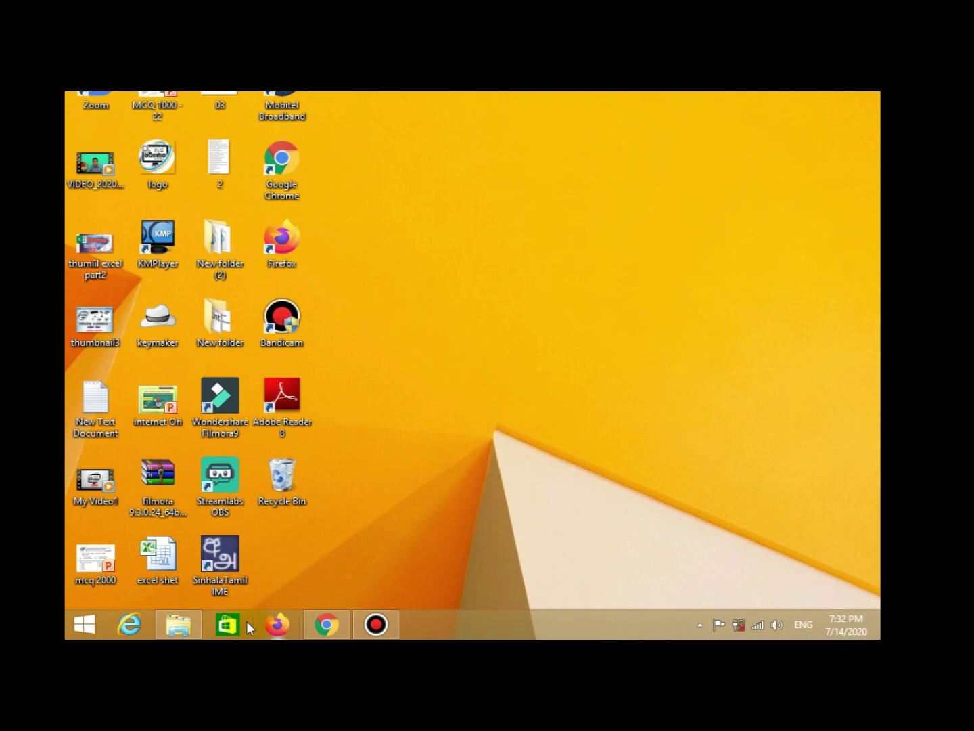
- Run the tree command from the Run dialog
right_click(89, 625)
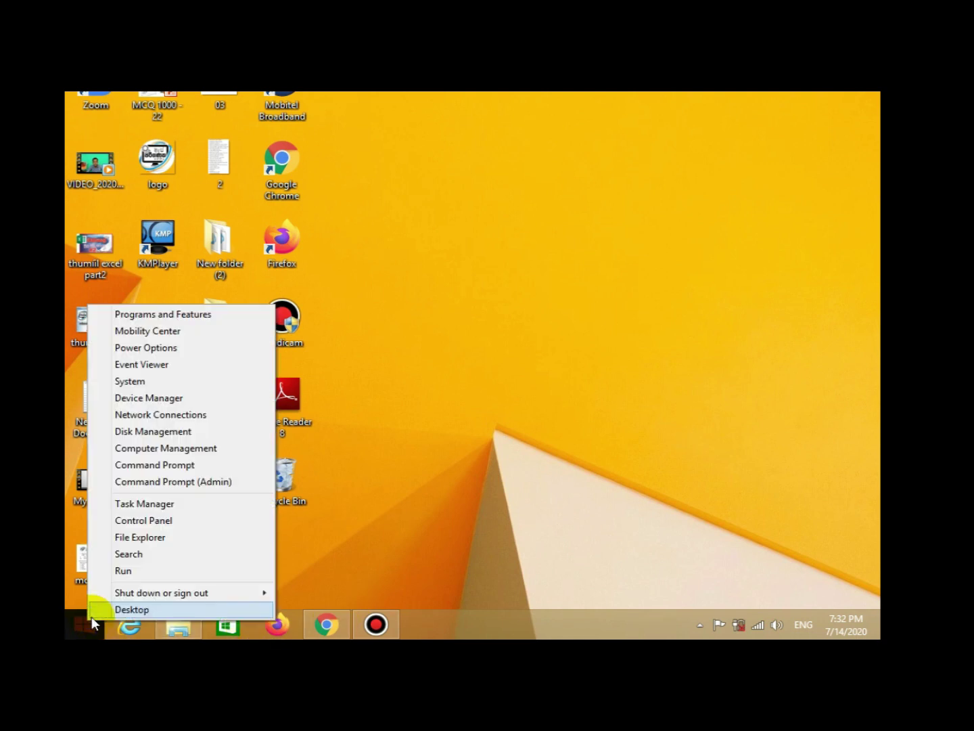
left_click(124, 570)
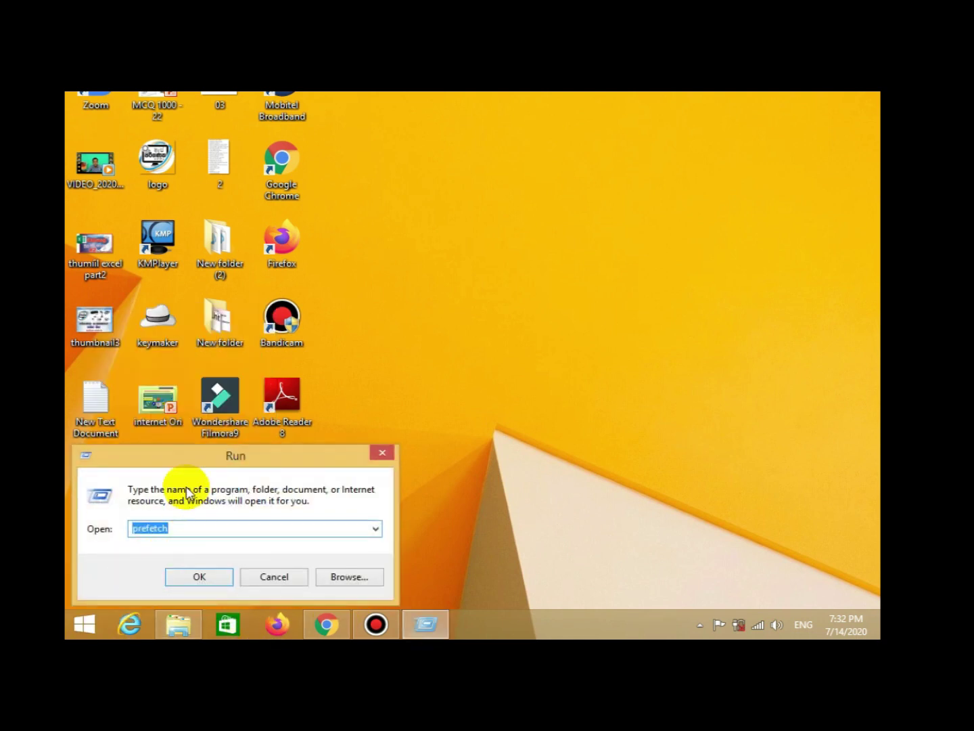
left_click_drag(234, 454, 452, 322)
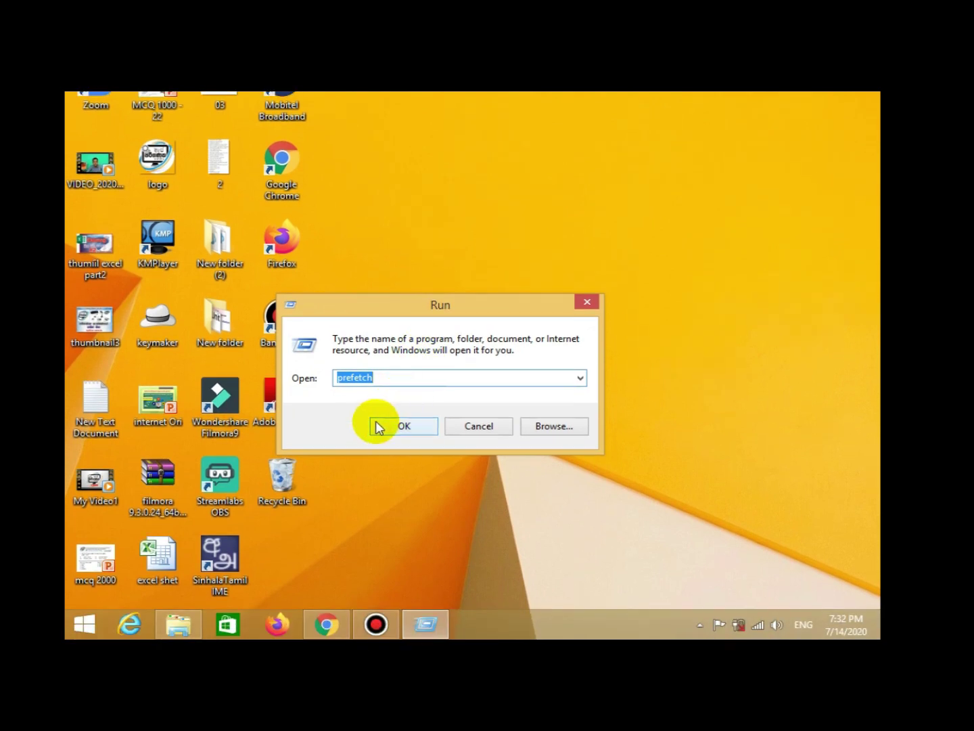
type("tree")
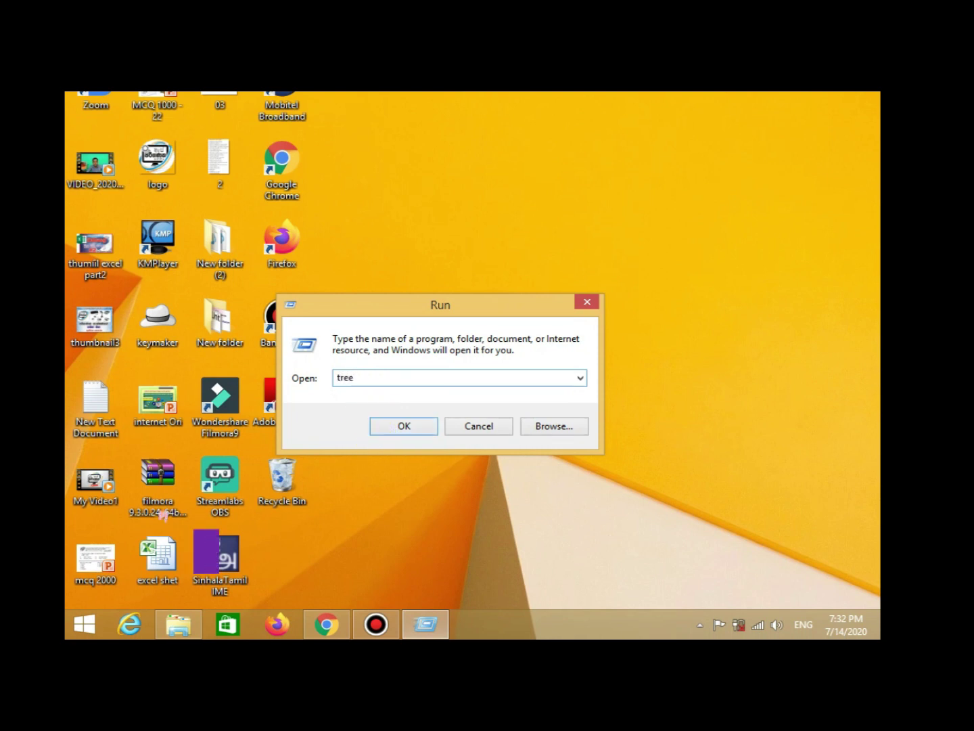
left_click(399, 428)
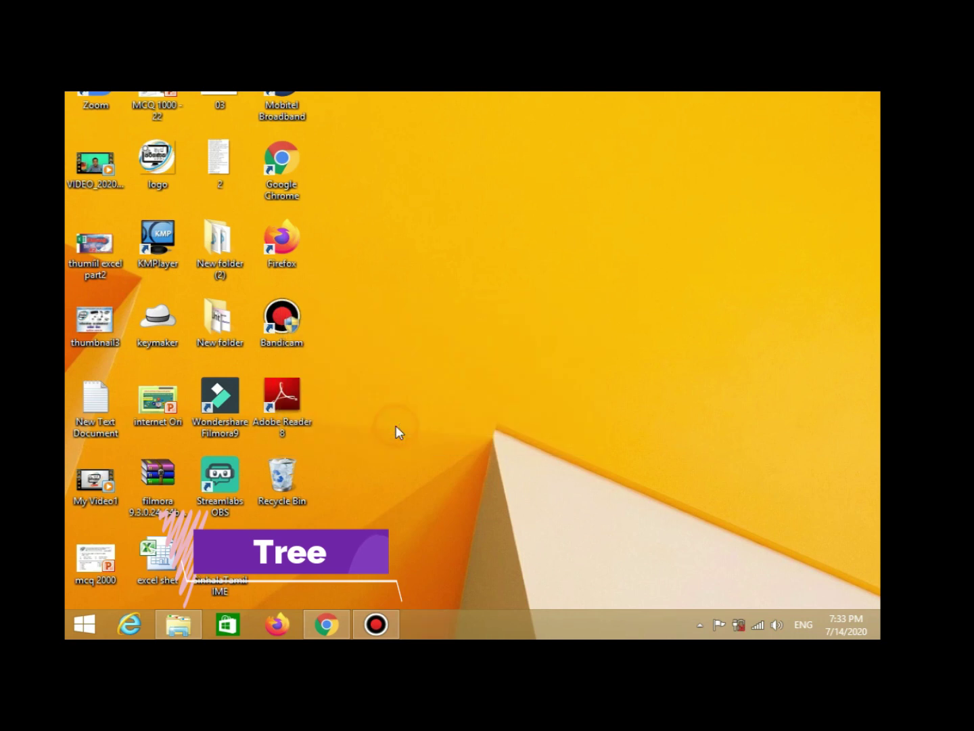
- Refresh the desktop several times after running the tree command
right_click(496, 300)
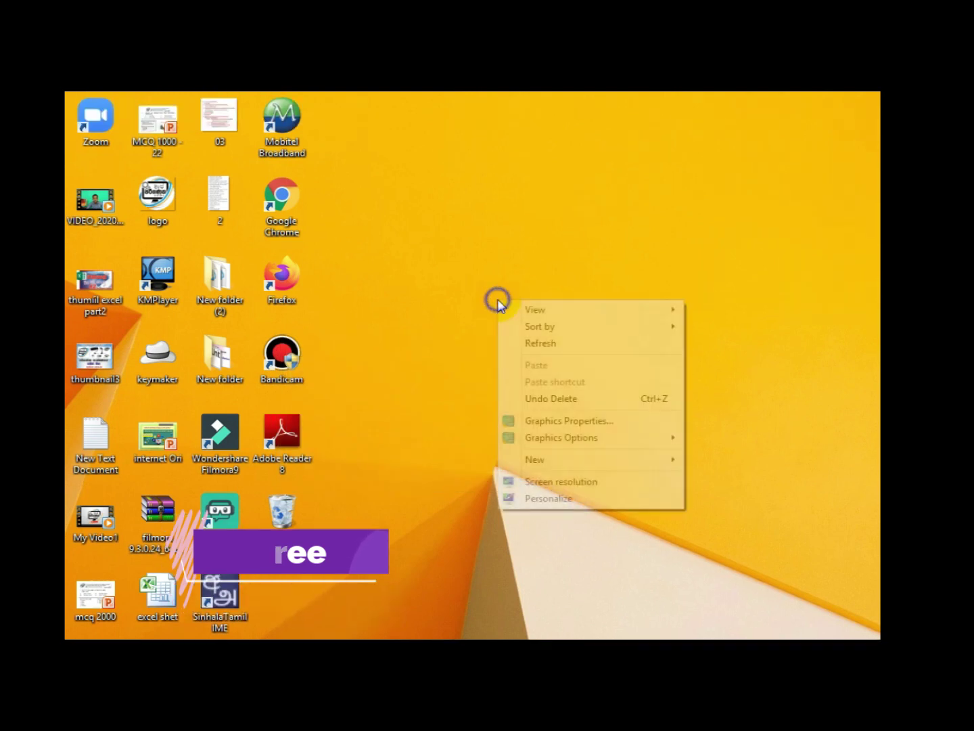
left_click(533, 345)
right_click(437, 314)
left_click(474, 359)
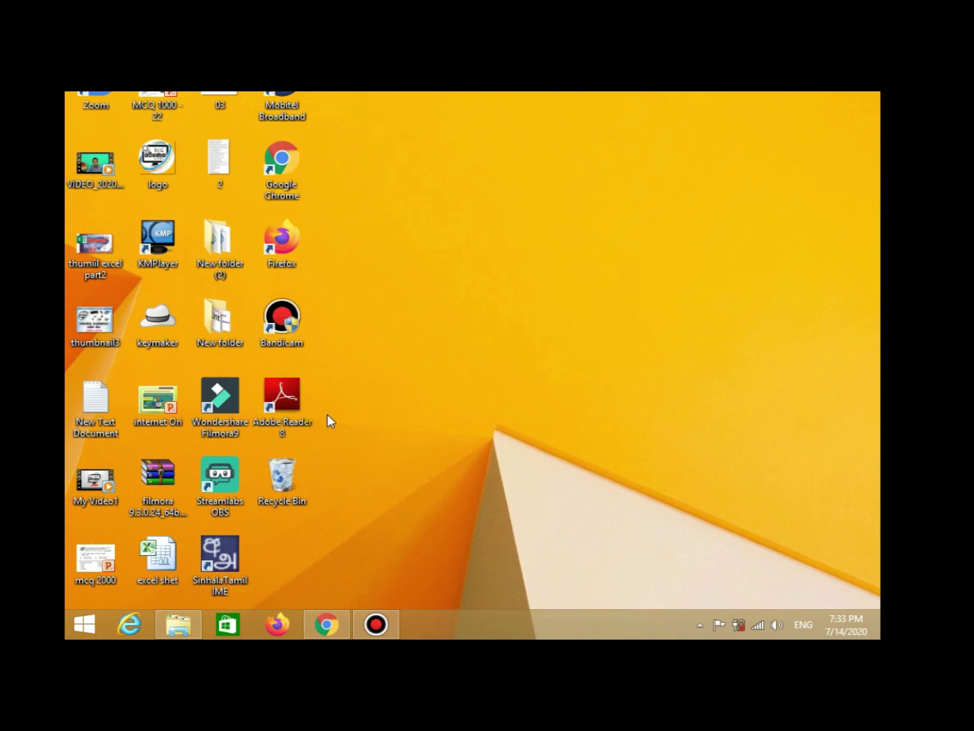
right_click(438, 387)
left_click(463, 429)
mouse_move(375, 624)
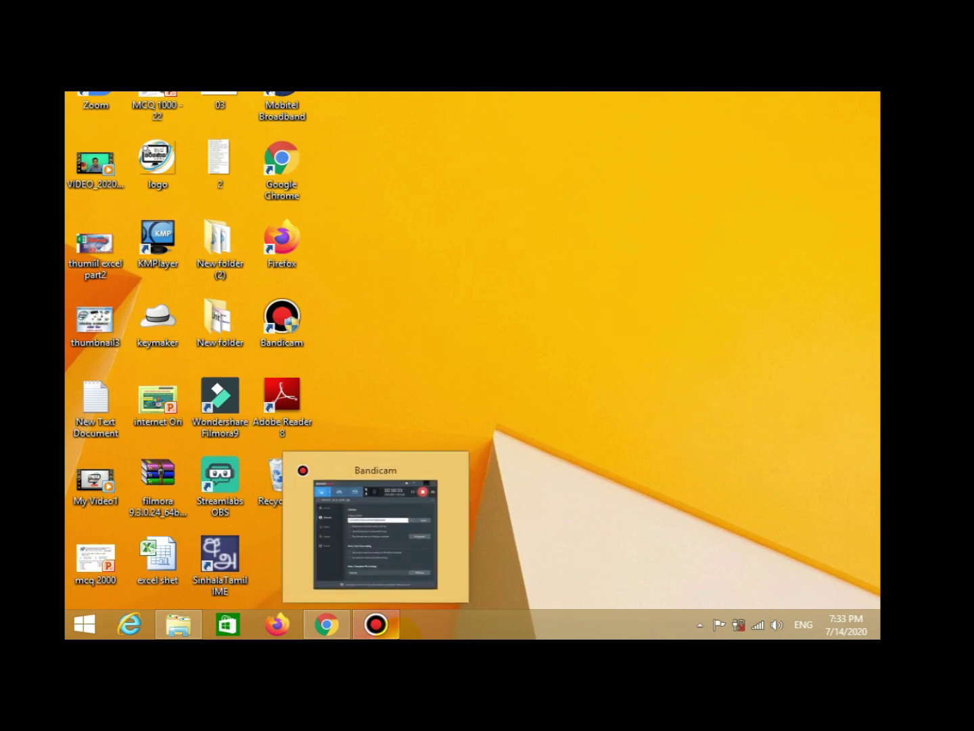
left_click(526, 333)
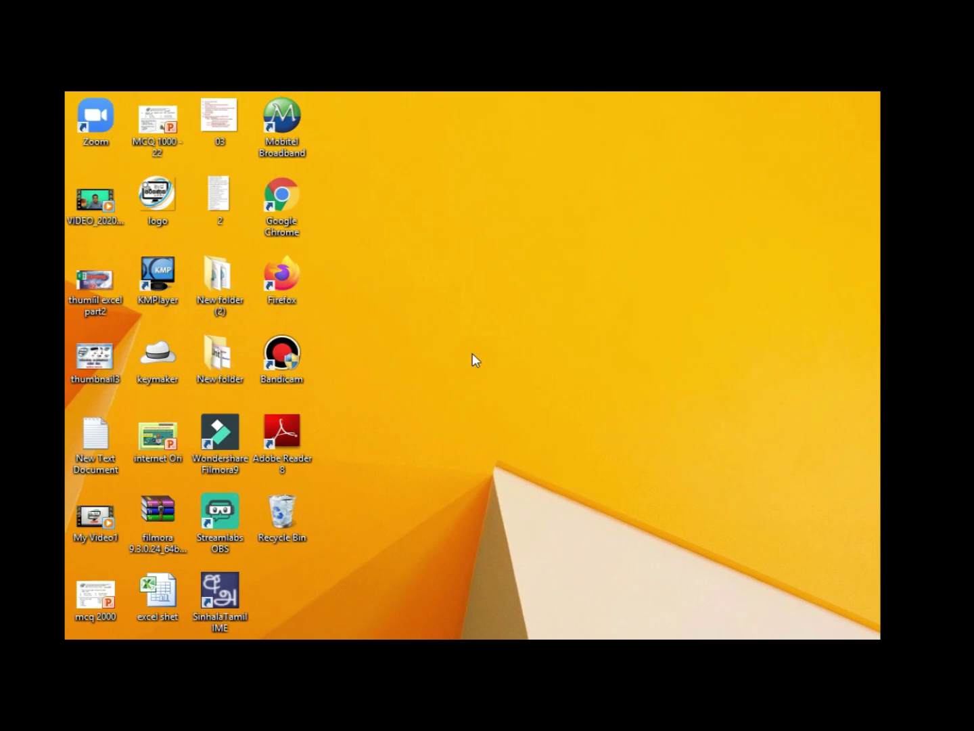
right_click(415, 337)
left_click(436, 369)
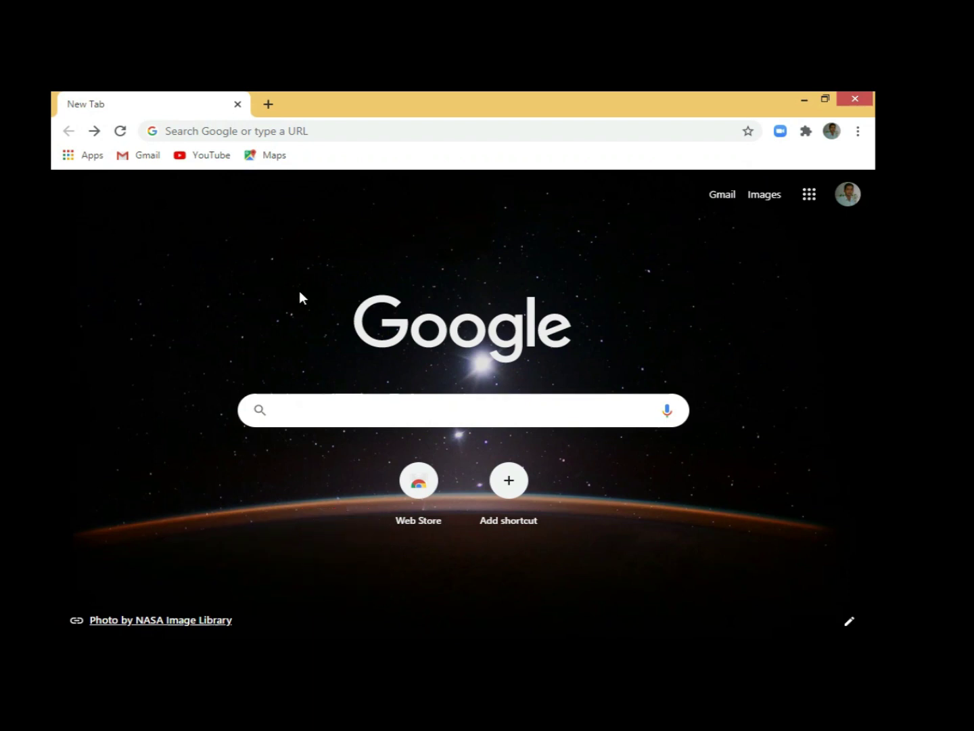
left_click(356, 297)
left_click(351, 369)
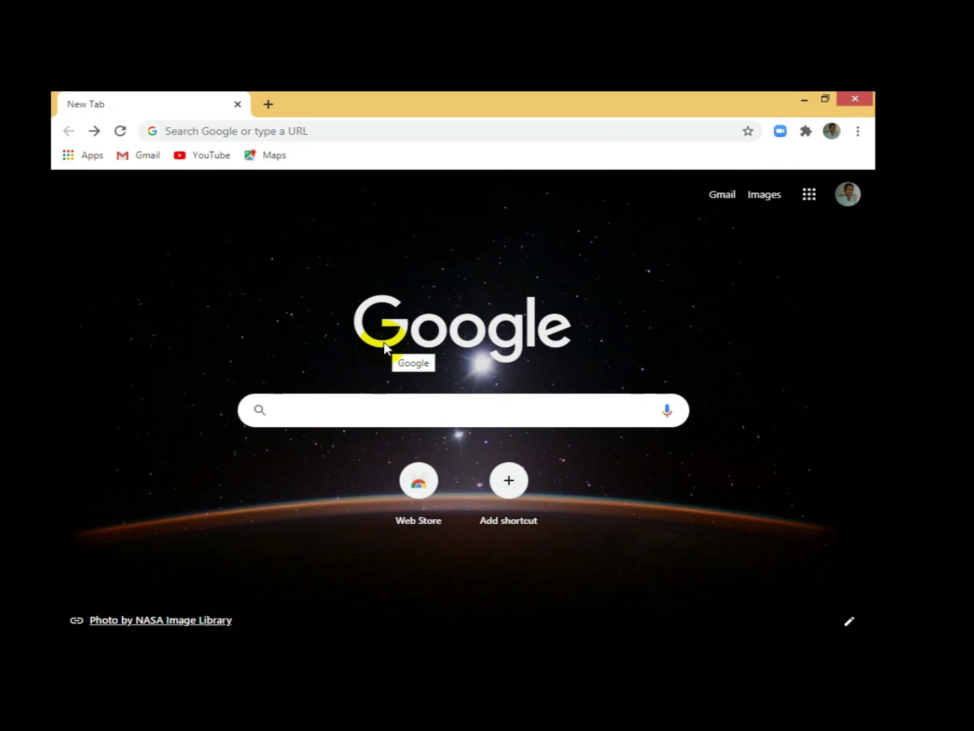
- Search Google for malwarebytes and open the Malwarebytes for Windows page from the results
left_click(380, 389)
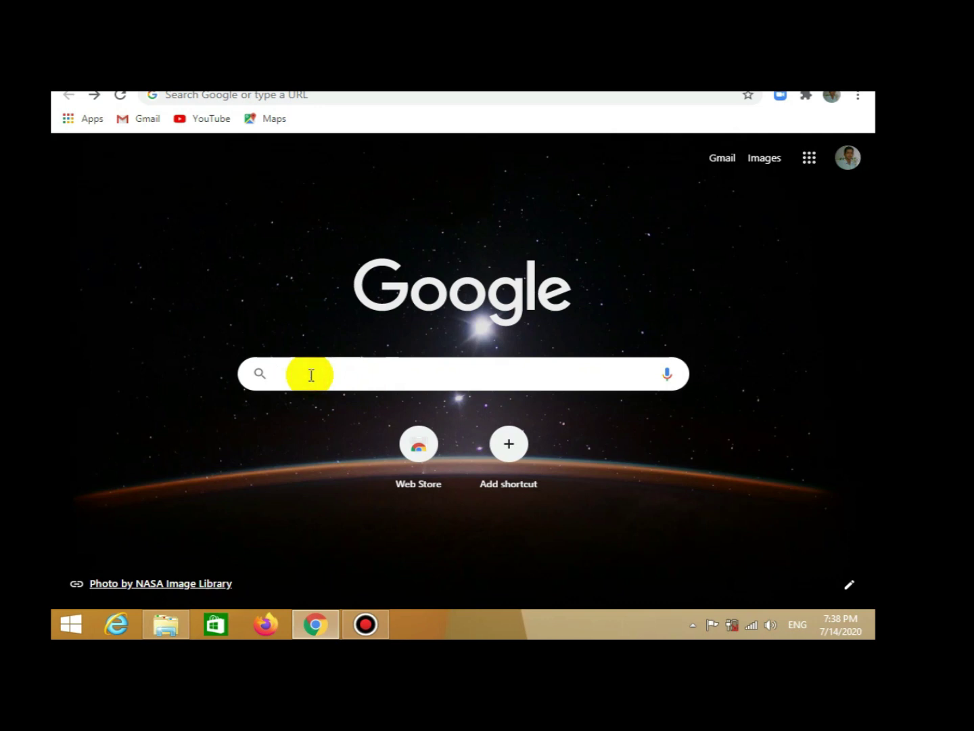
type("malwarebytes")
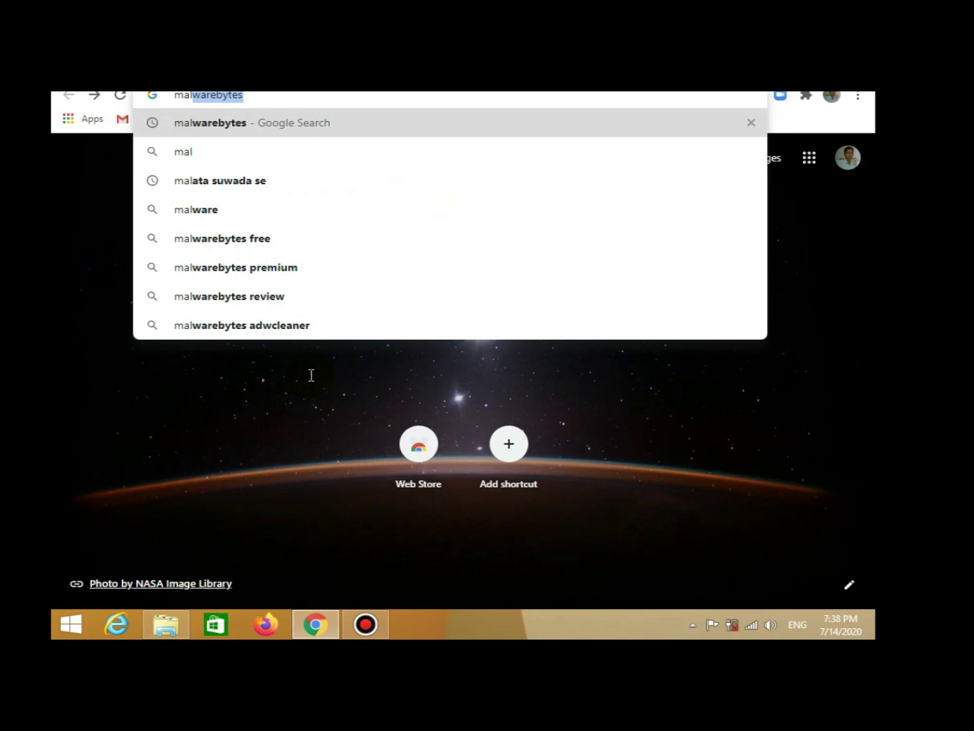
left_click(192, 125)
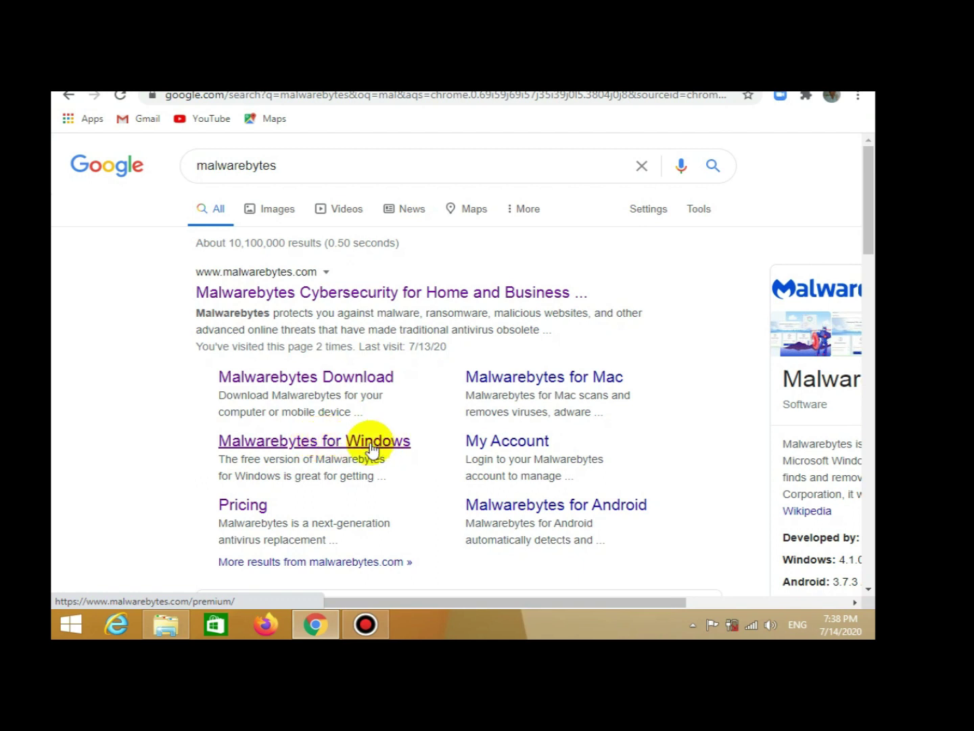
left_click(294, 443)
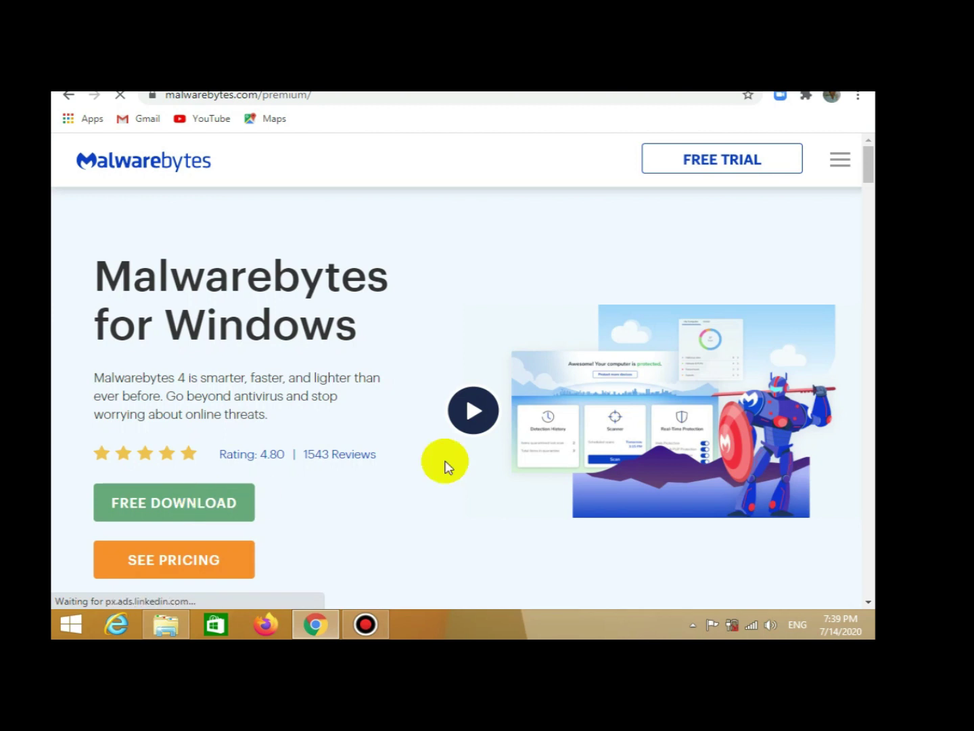
- Download the free Malwarebytes for Windows installer and open the downloaded MBSetup (1).exe
scroll(203, 473, "down", 1)
left_click(136, 432)
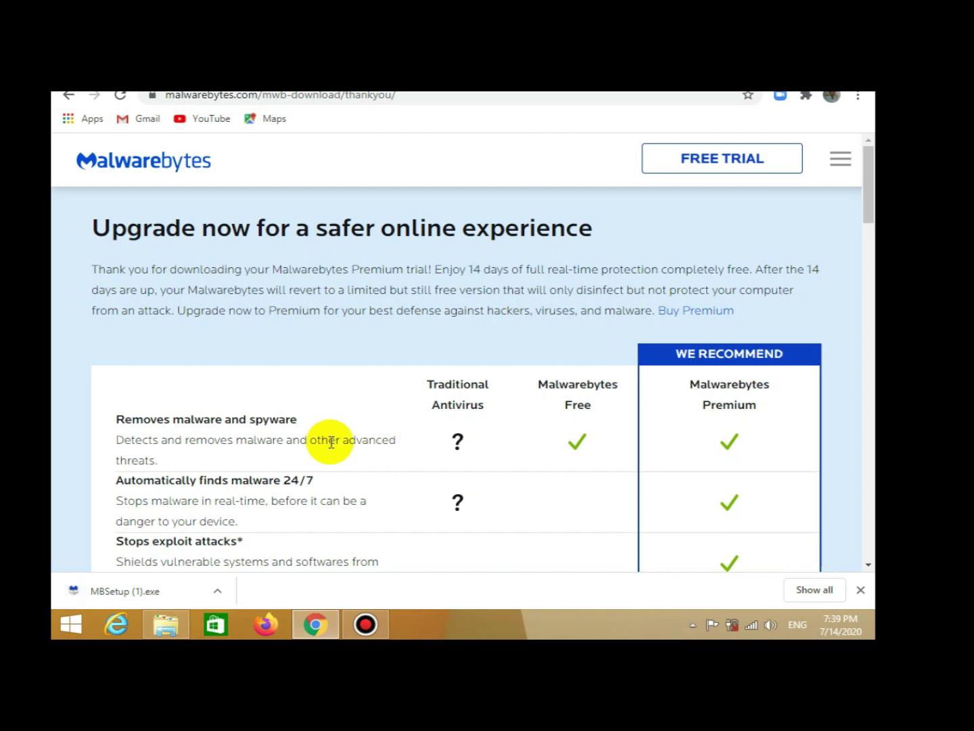
scroll(363, 473, "down", 1)
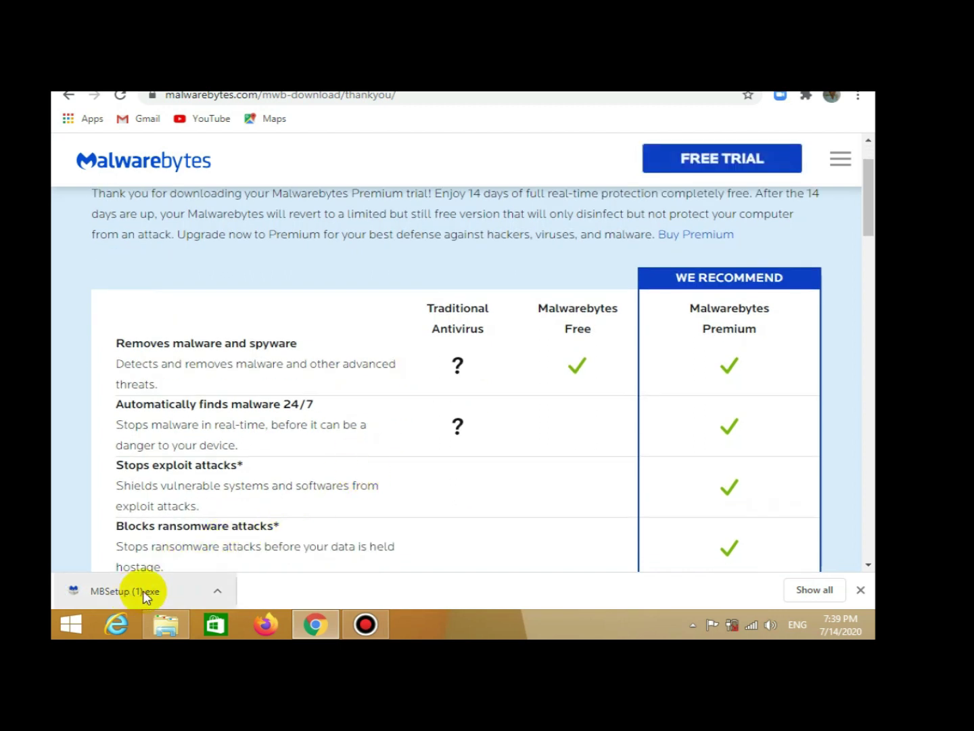
left_click(223, 594)
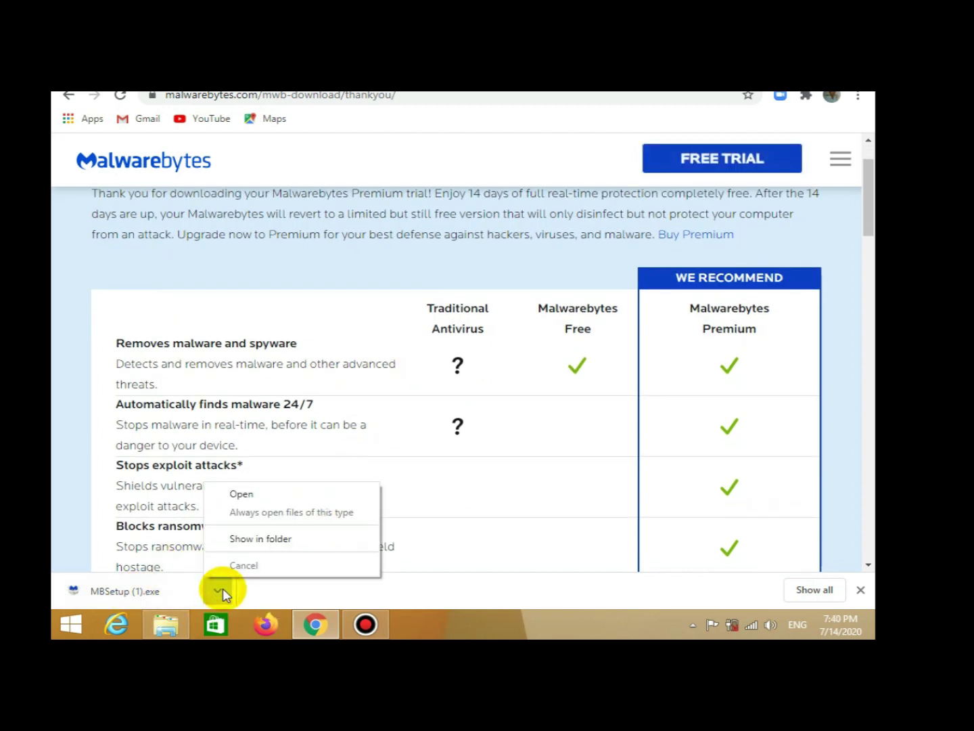
left_click(254, 493)
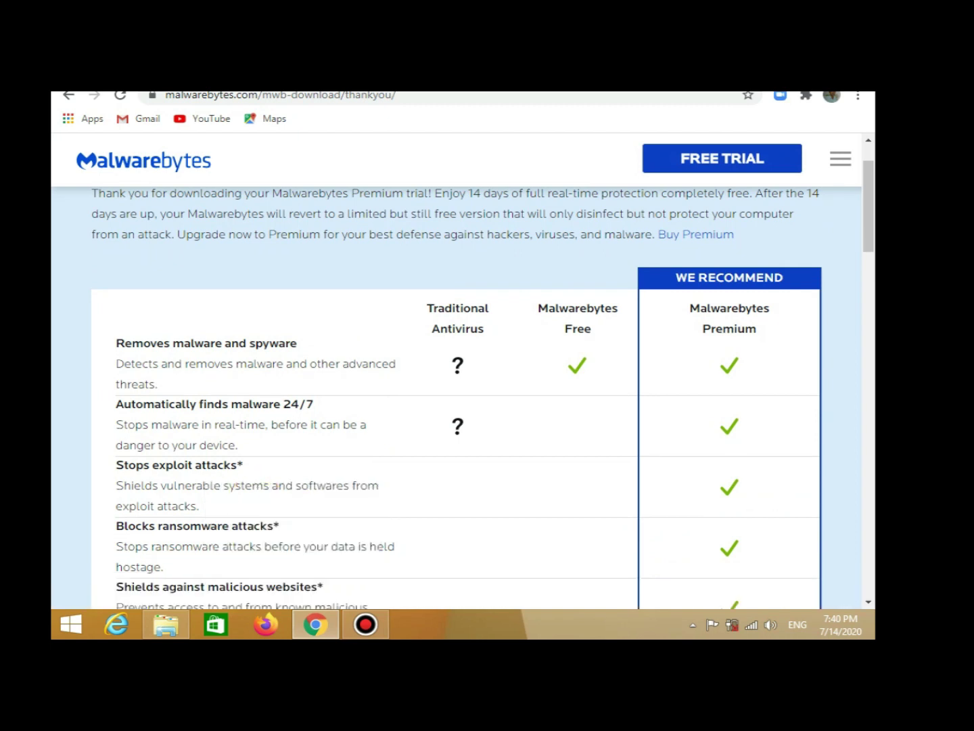